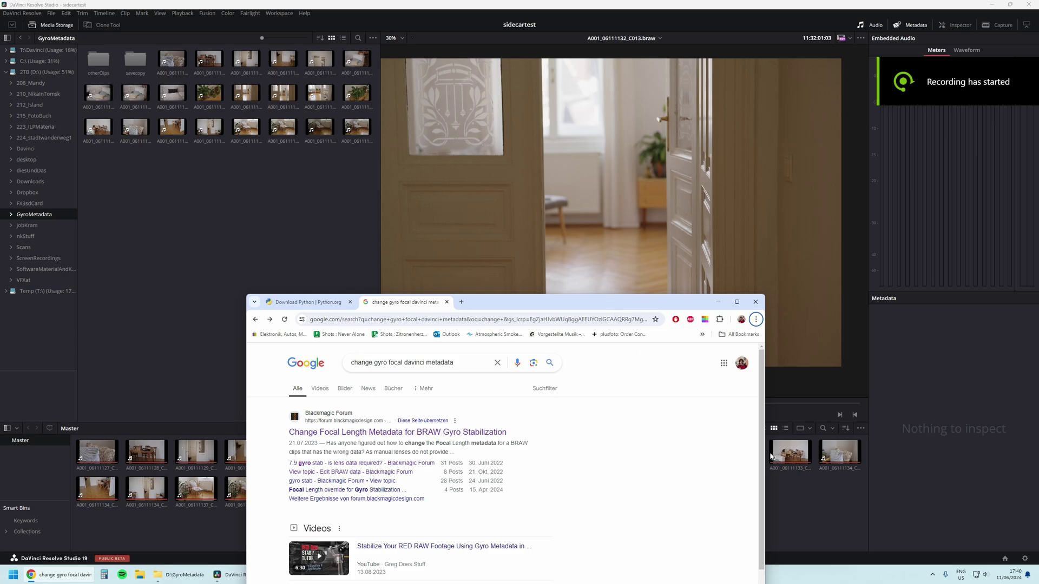
# - Check the Camera metadata of clips C014 and C012, confirming the 40mm focal point
pyautogui.click(796, 482)
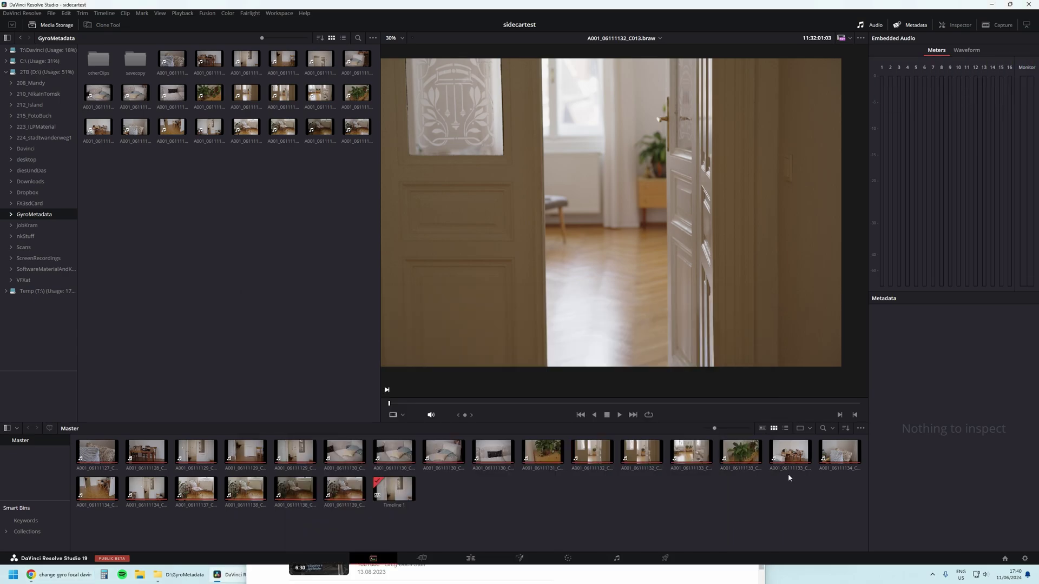
pyautogui.click(647, 460)
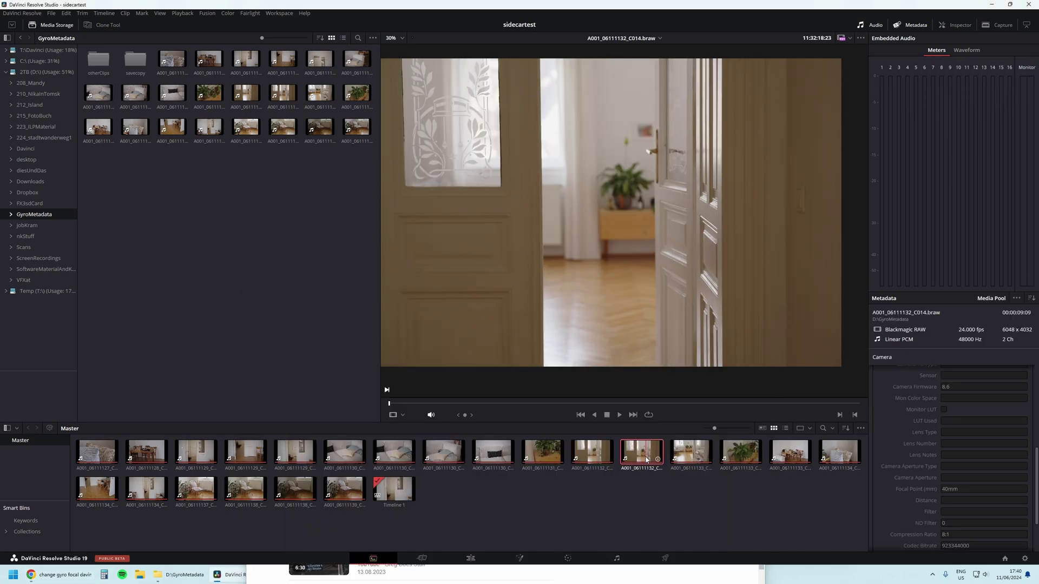
pyautogui.click(544, 456)
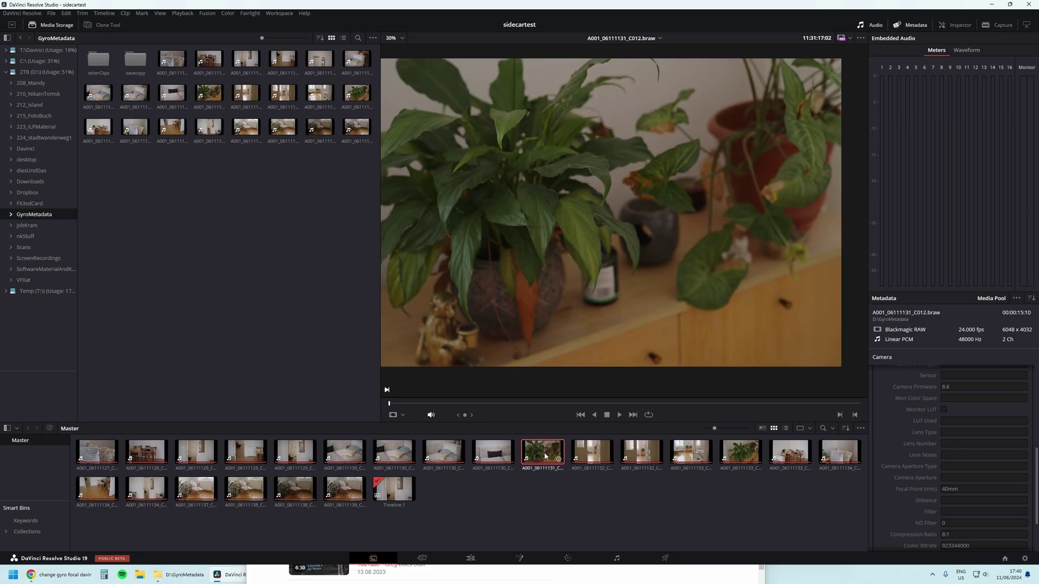
pyautogui.scroll(2, 551, 267)
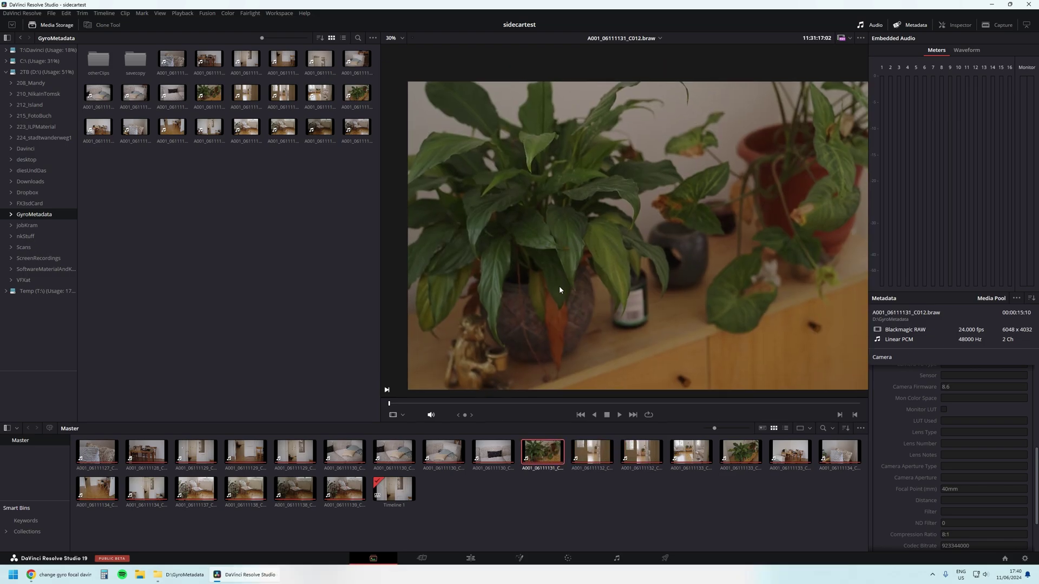
pyautogui.click(643, 458)
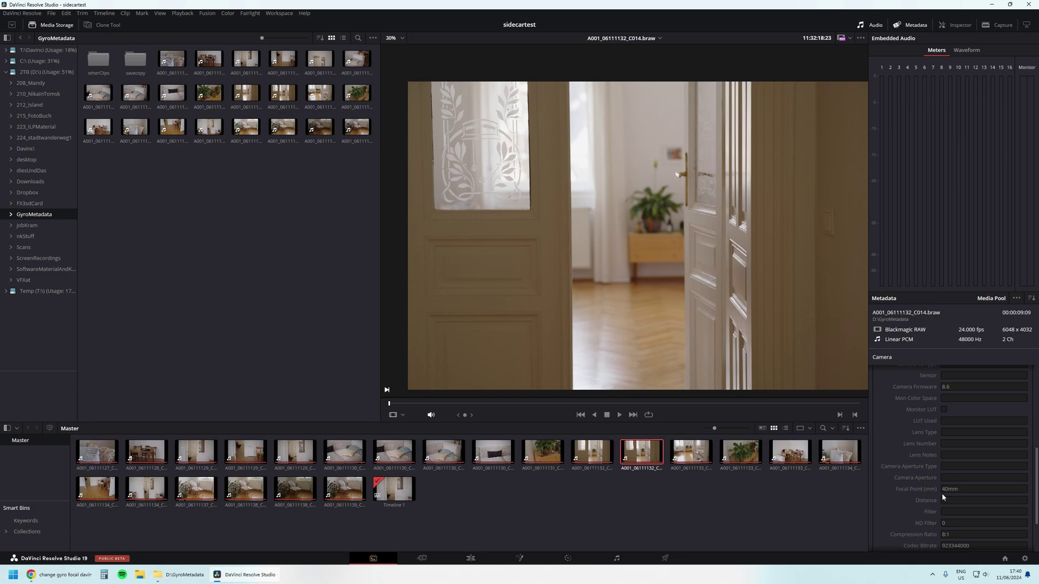
pyautogui.click(1031, 298)
pyautogui.click(995, 337)
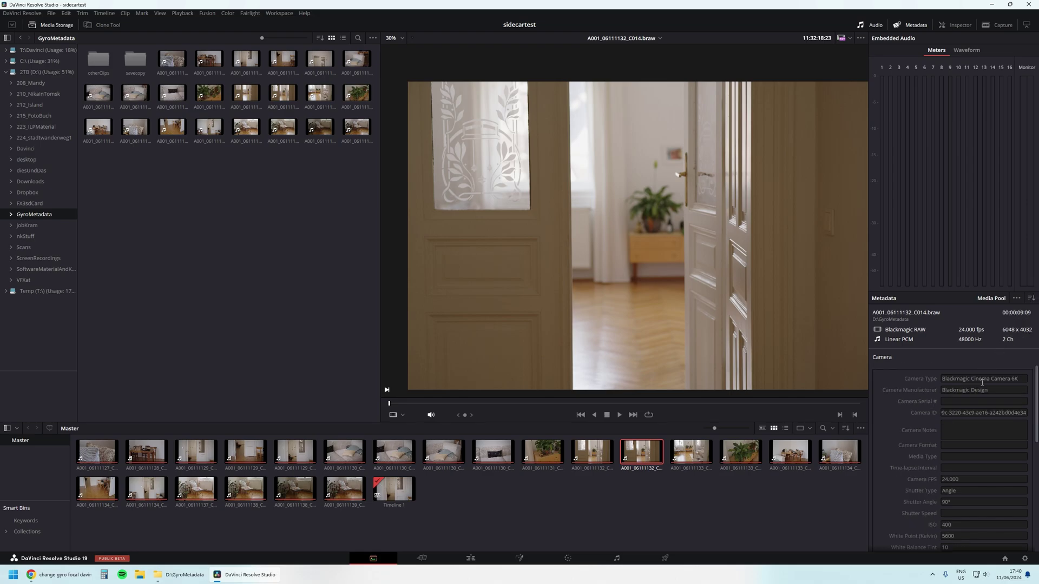
pyautogui.scroll(-2, 935, 476)
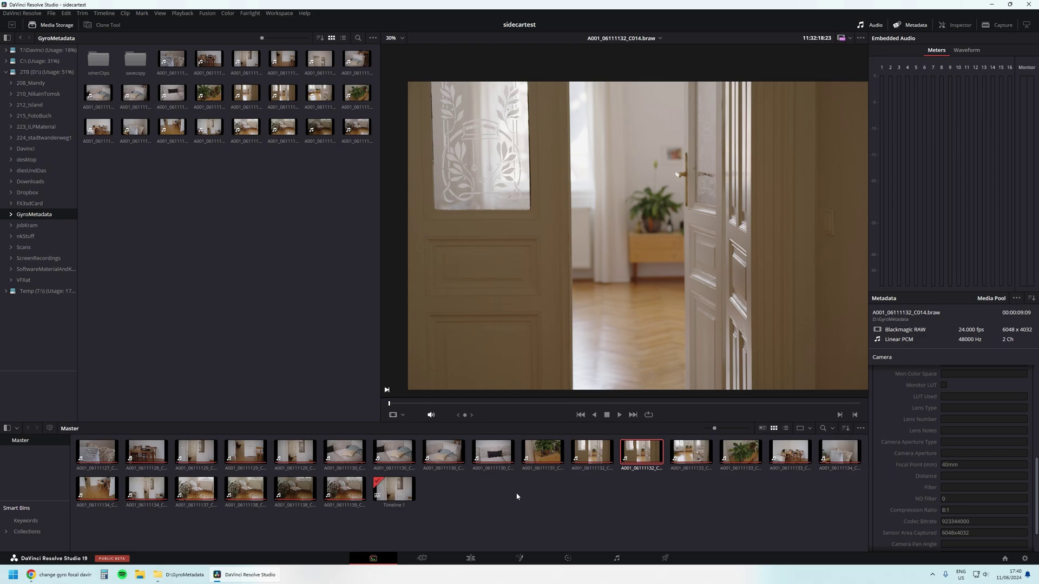
pyautogui.click(470, 494)
pyautogui.moveTo(61, 574)
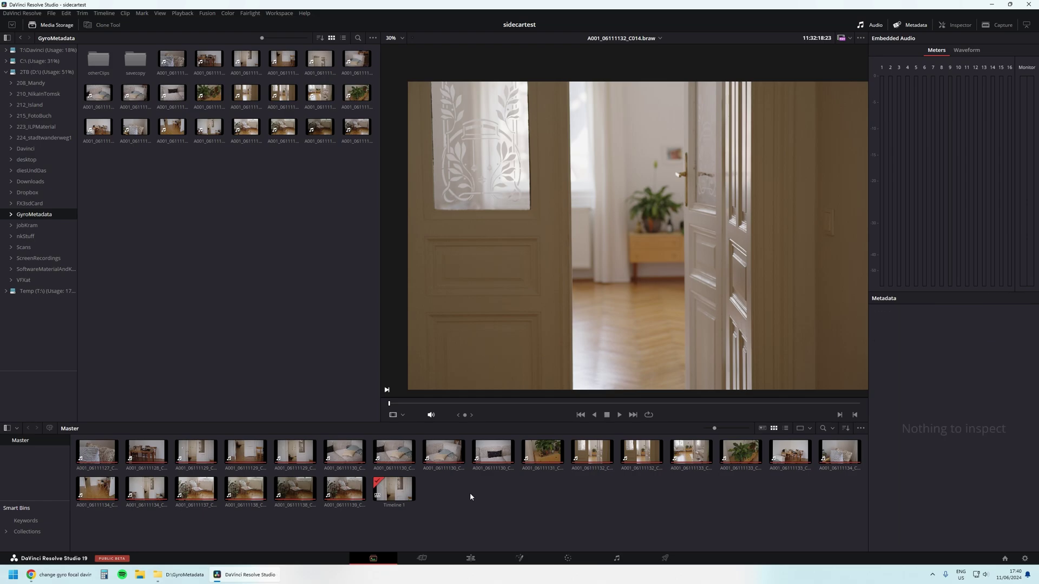
# - Open the Blackmagic Forum thread on changing BRAW focal length metadata for gyro stabilization
pyautogui.click(69, 579)
pyautogui.moveTo(584, 303); pyautogui.dragTo(637, 263)
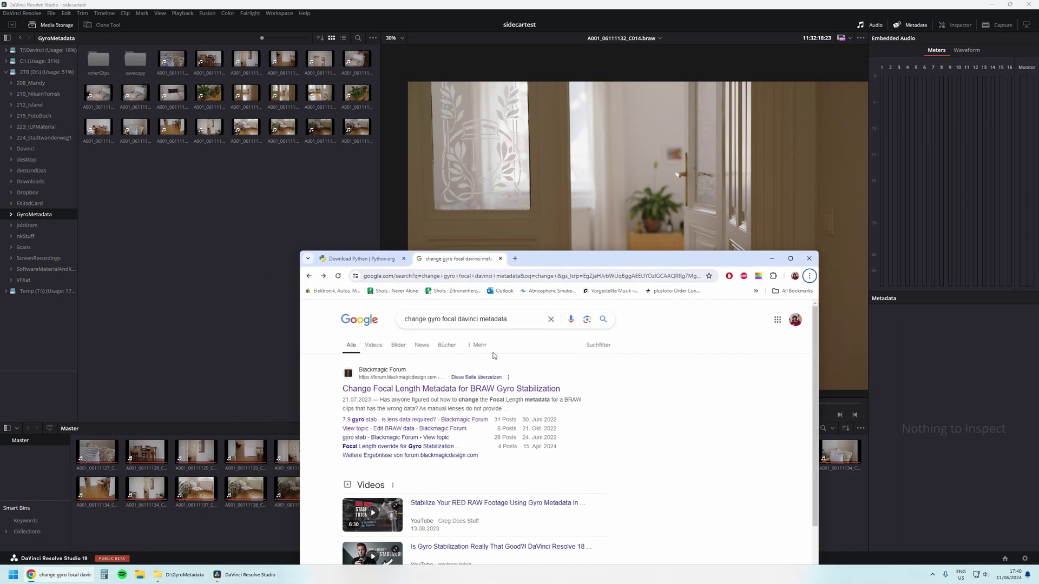
pyautogui.click(467, 389)
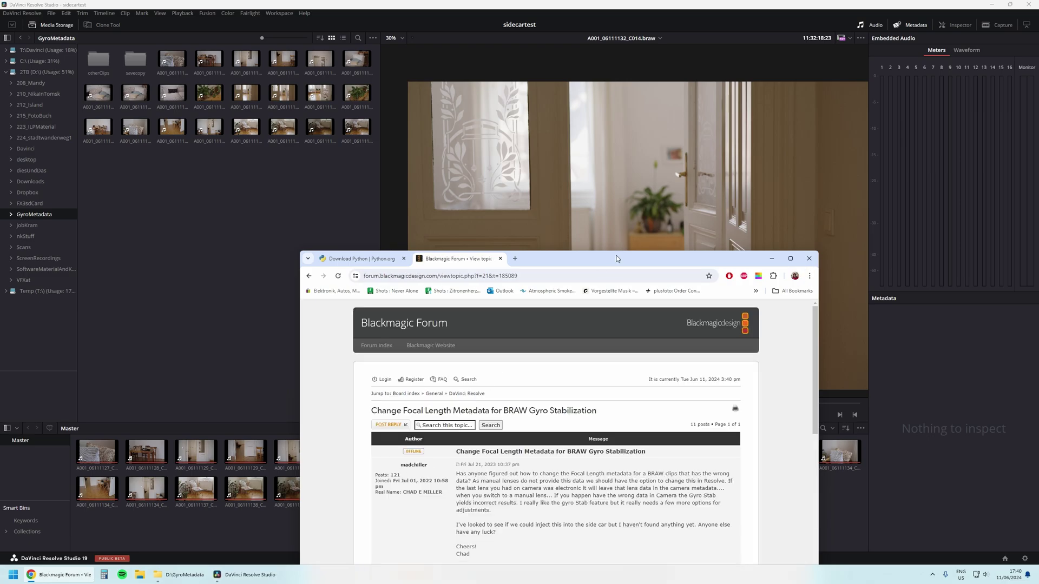
pyautogui.moveTo(609, 264); pyautogui.dragTo(600, 128)
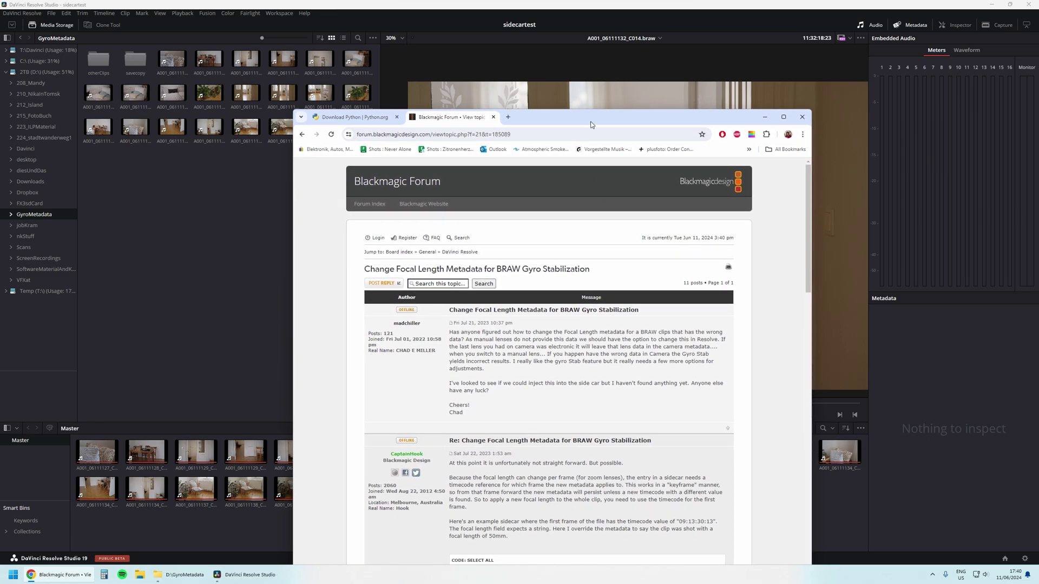
pyautogui.moveTo(600, 128); pyautogui.dragTo(586, 70)
# - Select the thread's example JSON sidecar code, then bring up the GyroMetadata folder
pyautogui.scroll(-3, 514, 337)
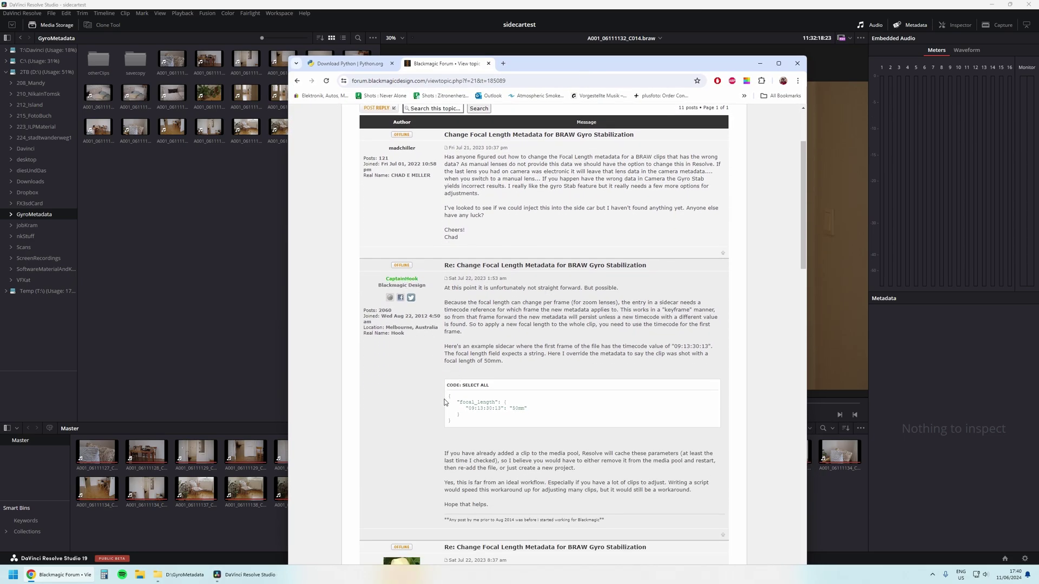
pyautogui.moveTo(448, 396); pyautogui.dragTo(487, 420)
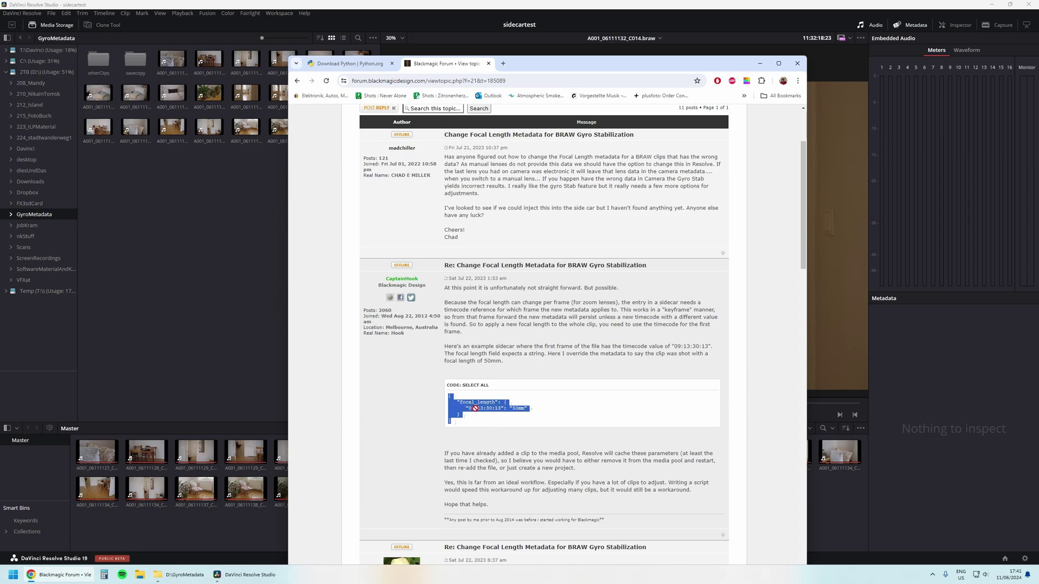
pyautogui.moveTo(475, 408); pyautogui.dragTo(480, 411)
pyautogui.click(502, 409)
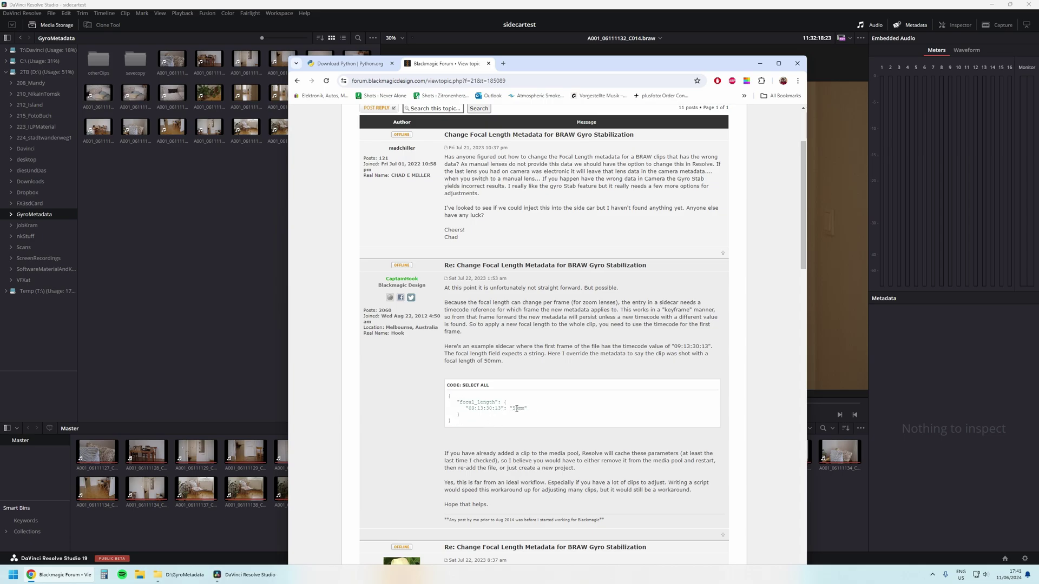
pyautogui.click(193, 574)
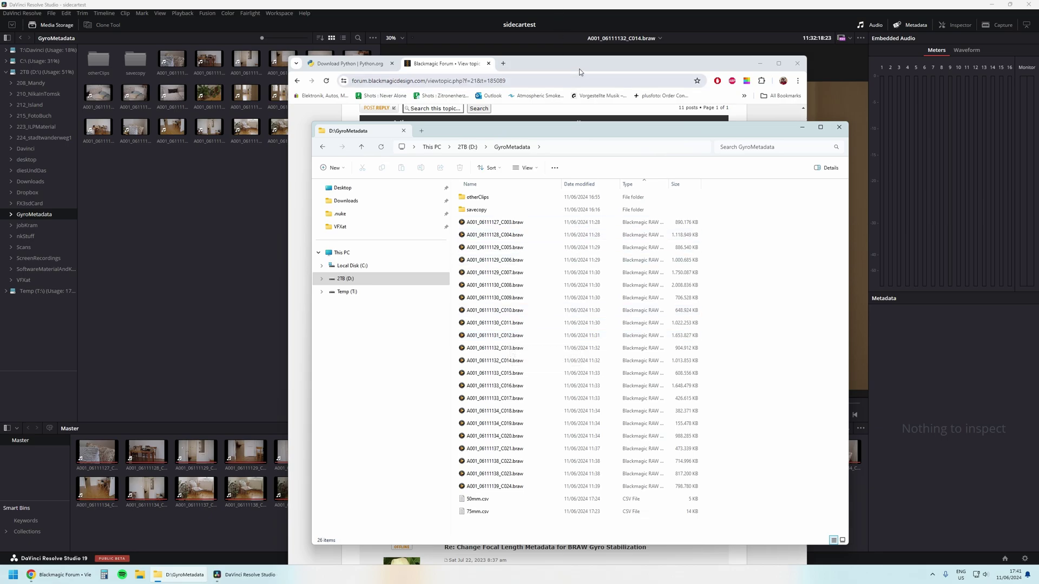
# - Show Clip Details for clip A001_06111129_C006: 24 fps, 224 frames, start 11:29:31:16
pyautogui.click(223, 266)
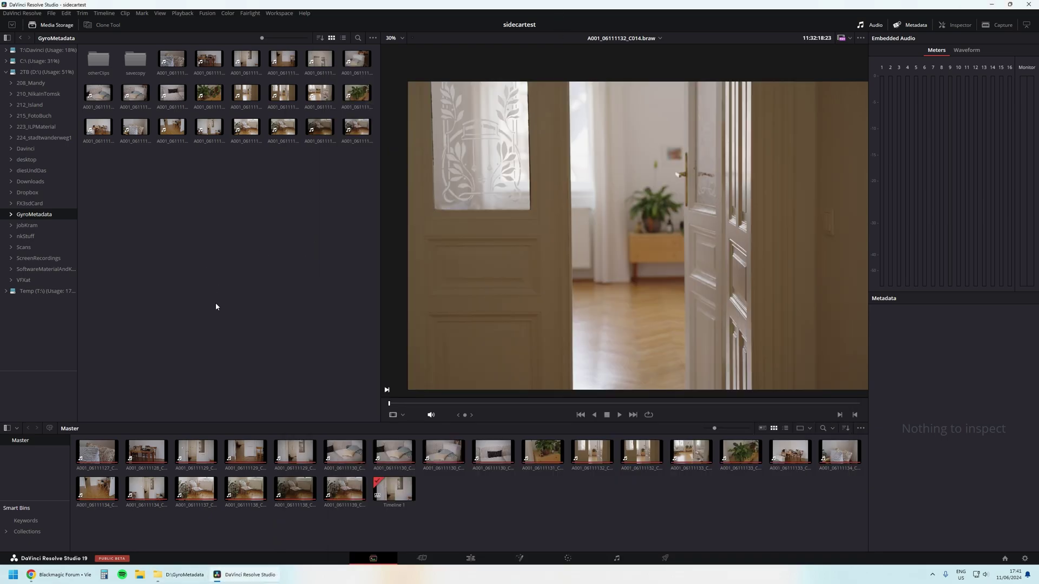
pyautogui.click(245, 451)
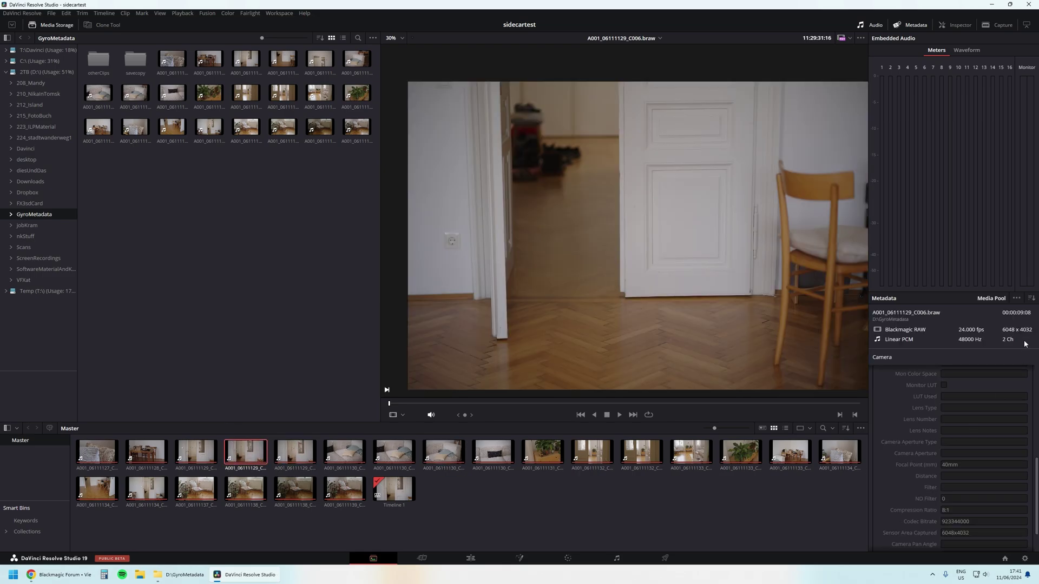
pyautogui.click(1031, 301)
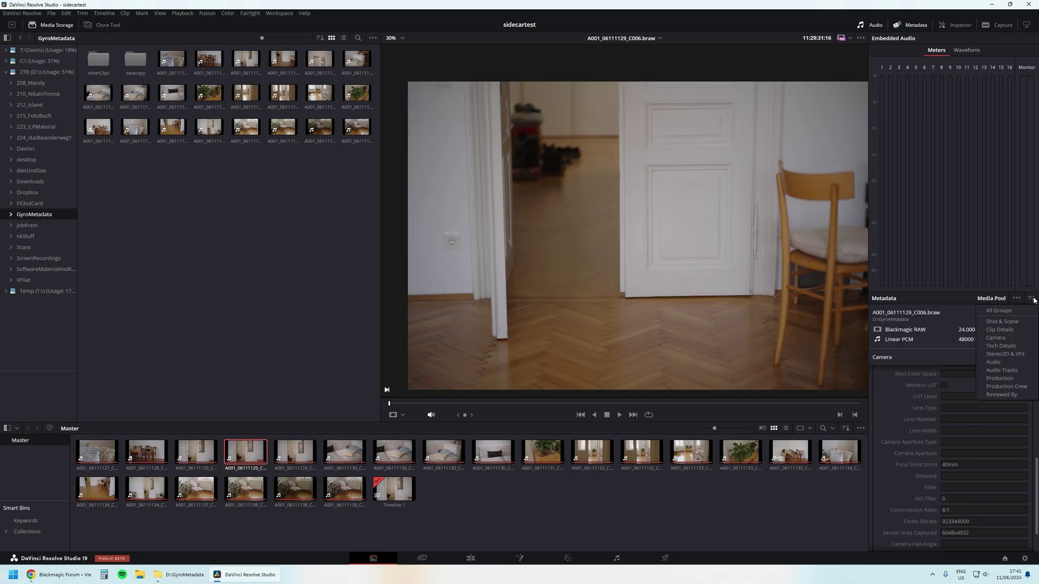
pyautogui.click(1017, 331)
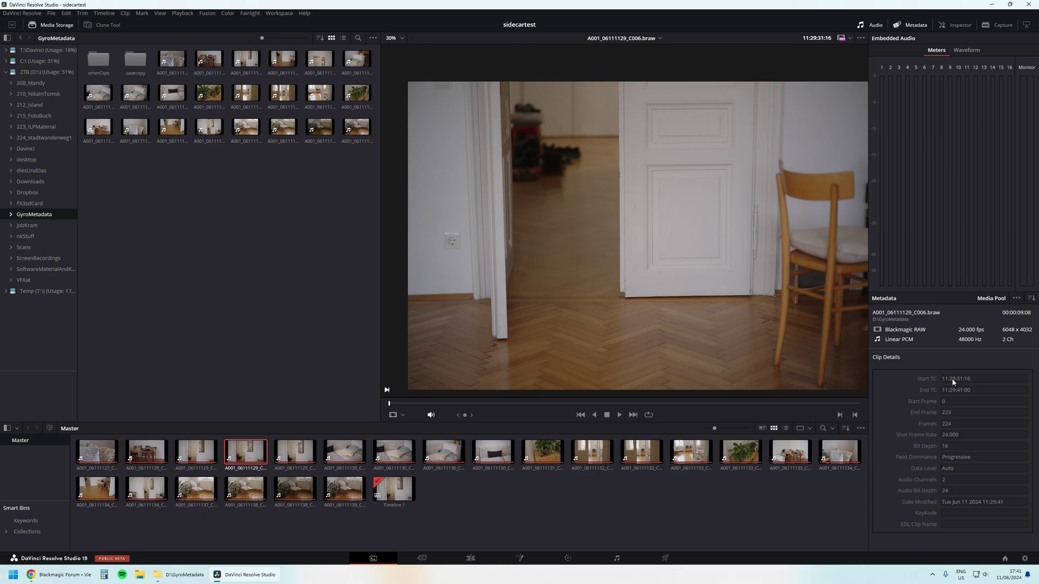
pyautogui.click(178, 575)
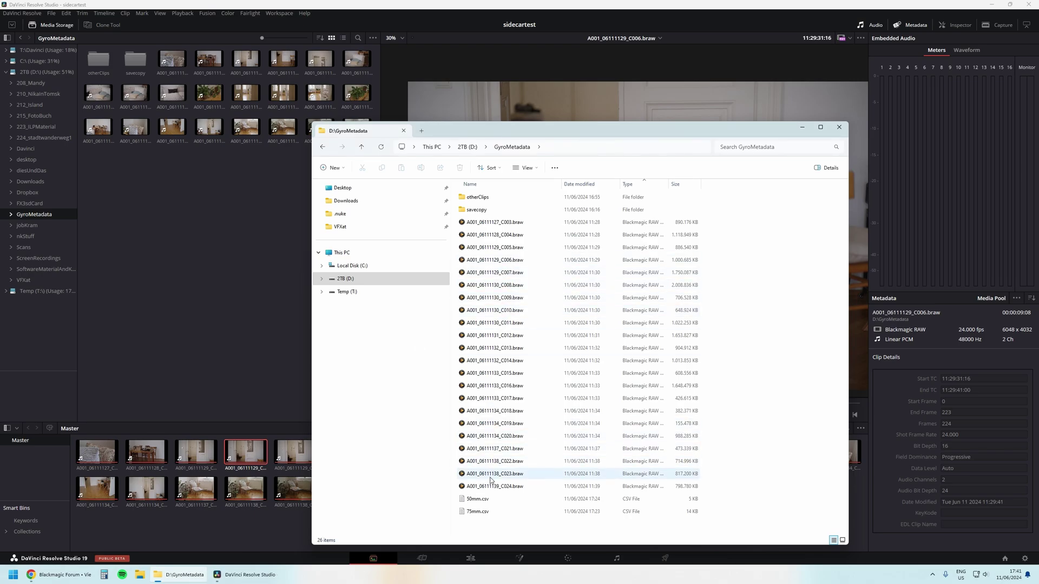
# - Remove 50mm.csv and 75mm.csv from D:\GyroMetadata, leaving 24 items
pyautogui.moveTo(488, 527); pyautogui.dragTo(469, 502)
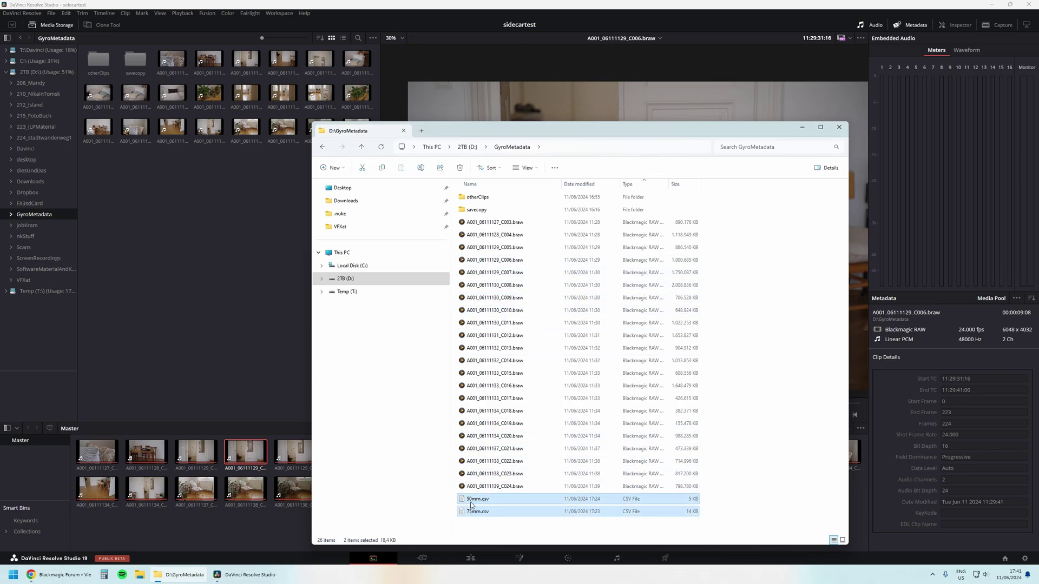
pyautogui.press('Delete')
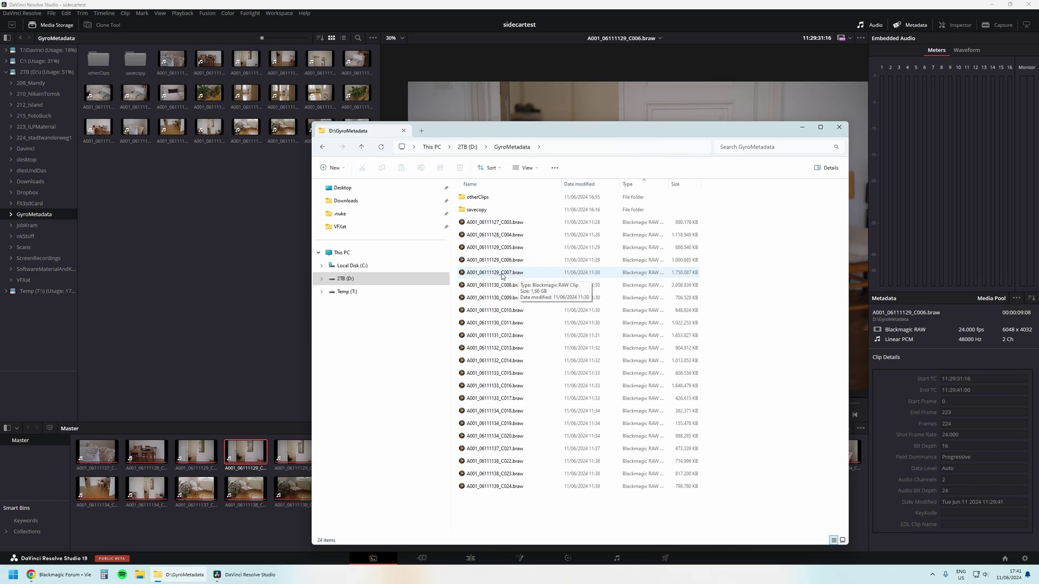
pyautogui.click(285, 382)
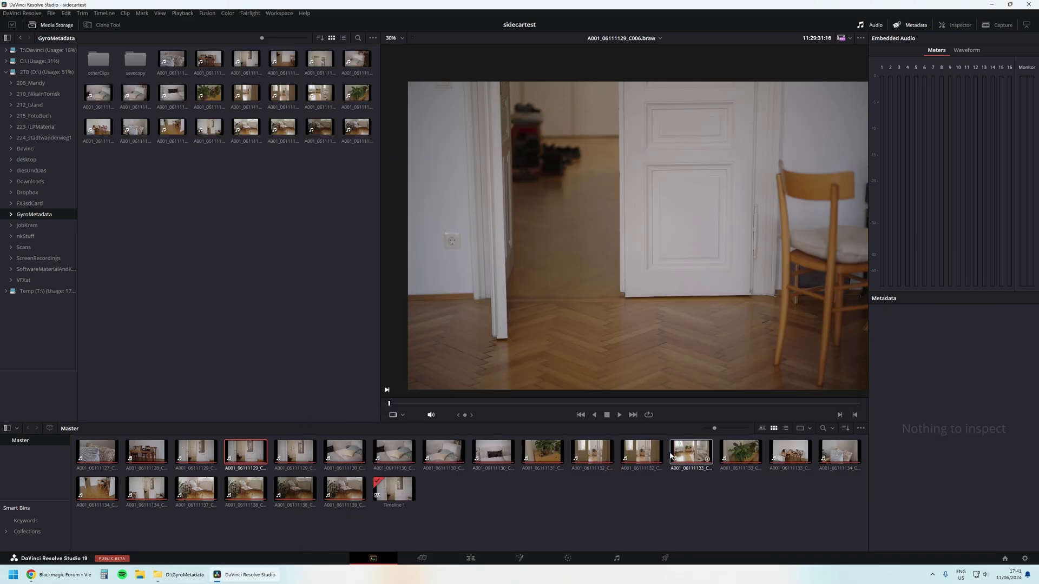
# - Export metadata from the selected Media Pool clips 1127–1132 as 75mm.csv
pyautogui.click(641, 452)
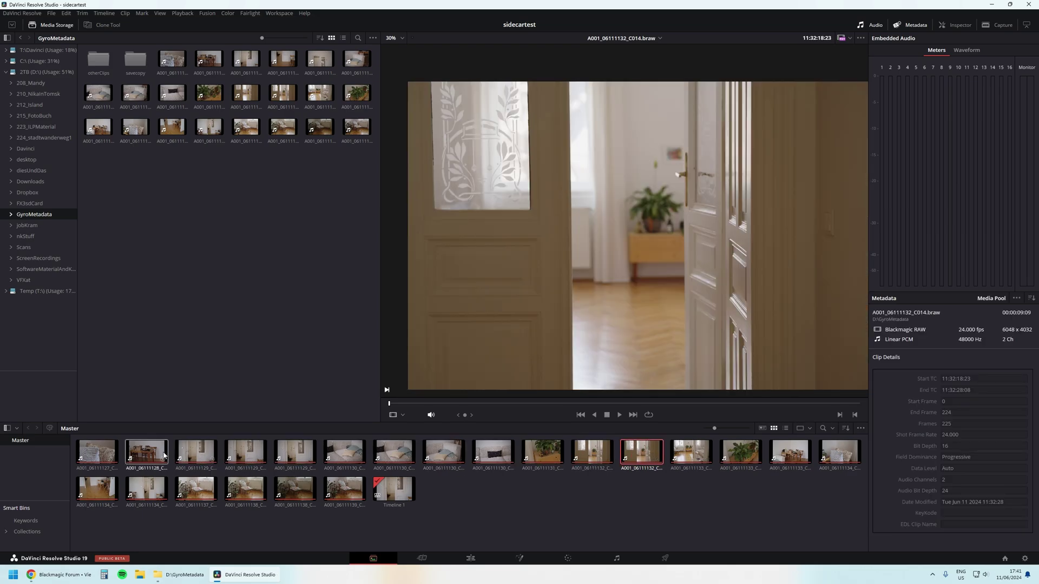
pyautogui.keyDown('shift'); pyautogui.click(100, 453); pyautogui.keyUp('shift')
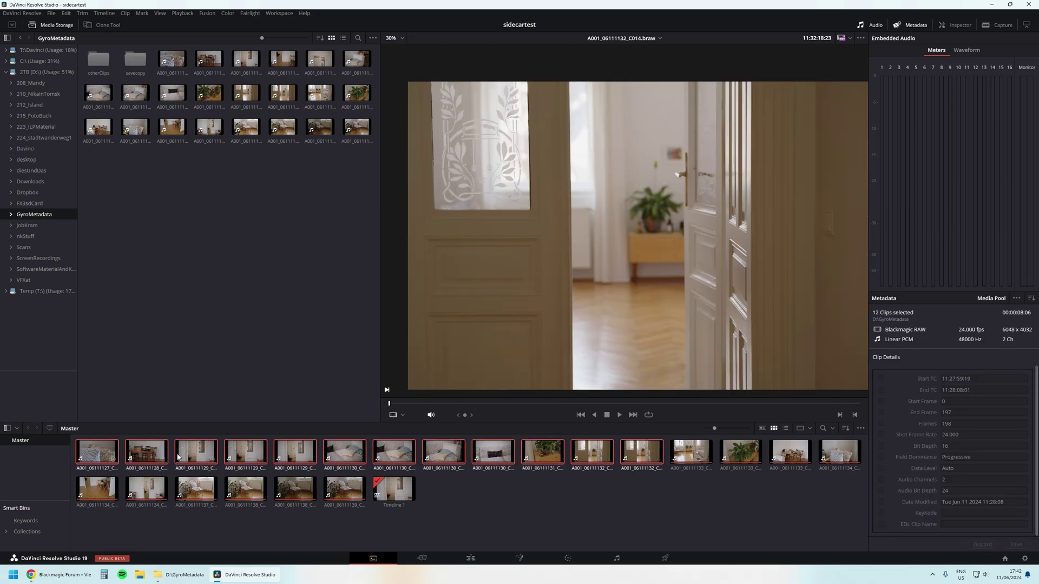
pyautogui.click(51, 13)
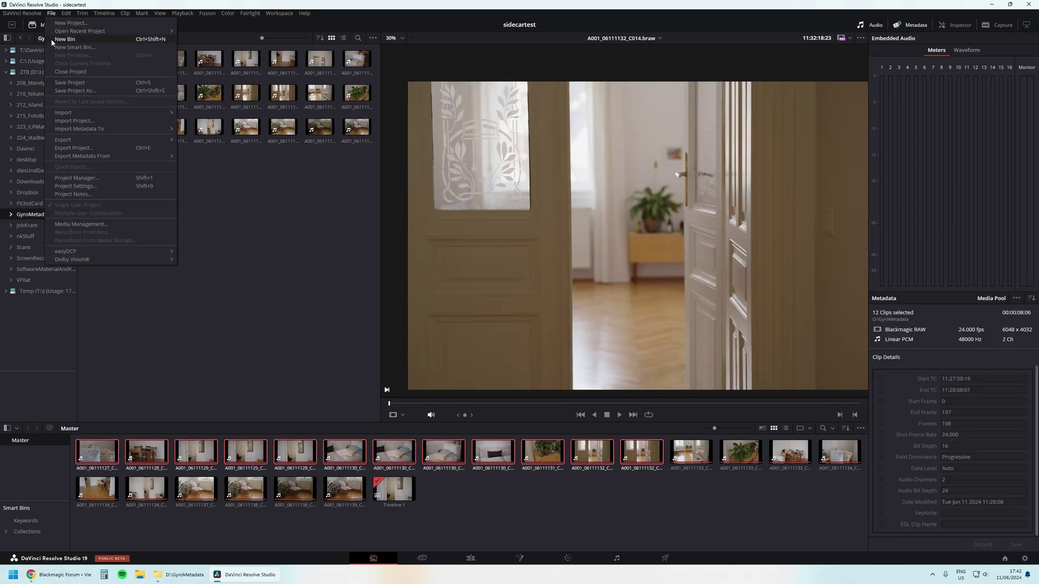
pyautogui.moveTo(82, 156)
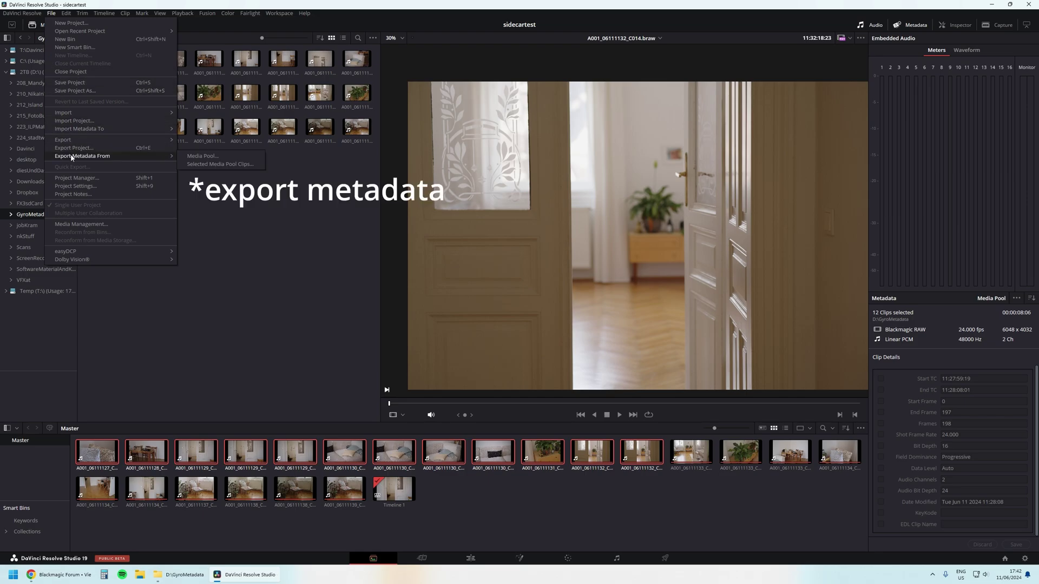
pyautogui.click(204, 164)
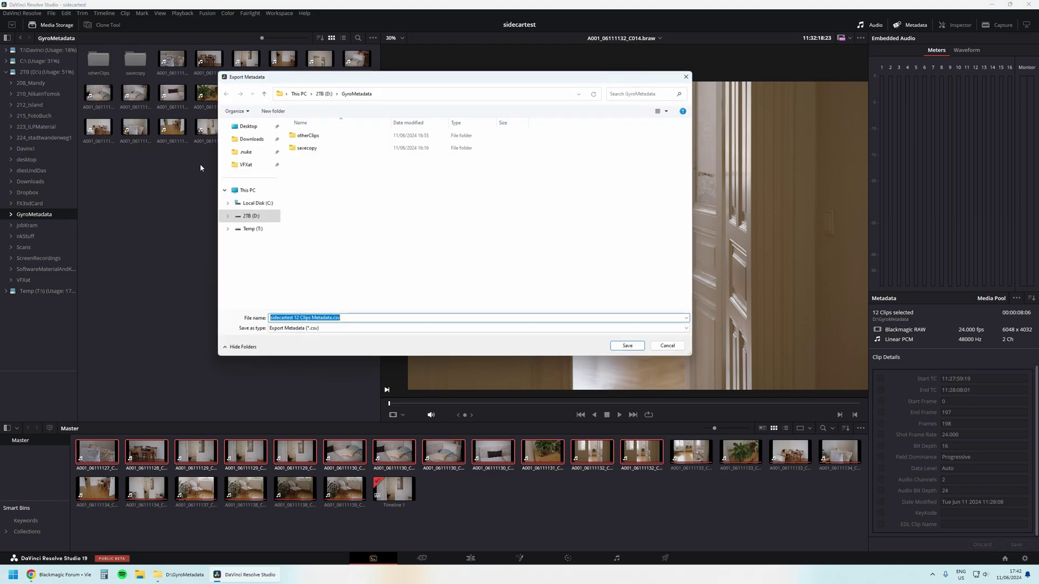
pyautogui.click(317, 320)
pyautogui.moveTo(330, 319); pyautogui.dragTo(283, 311)
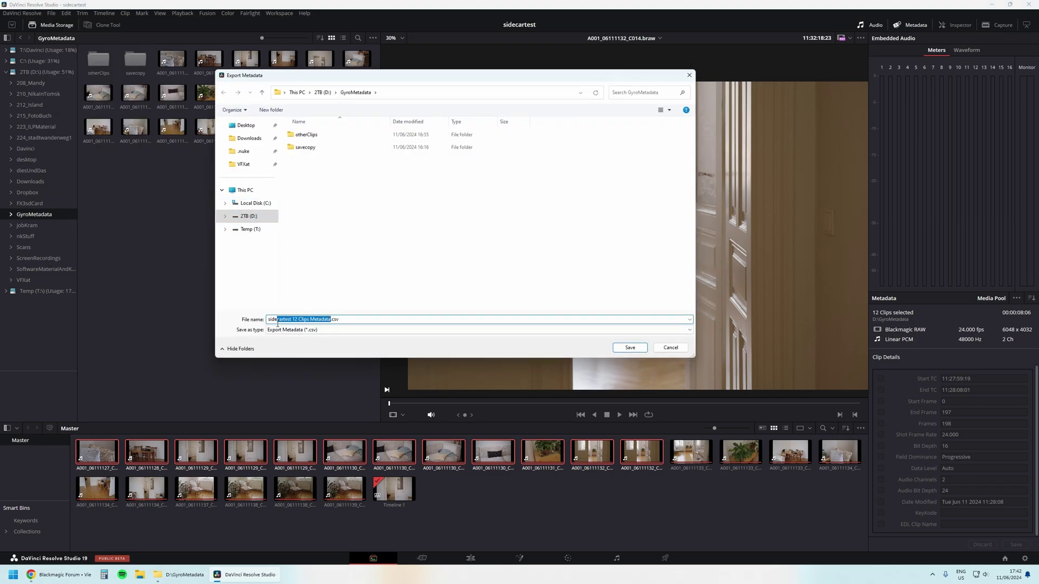
pyautogui.write('75mm')
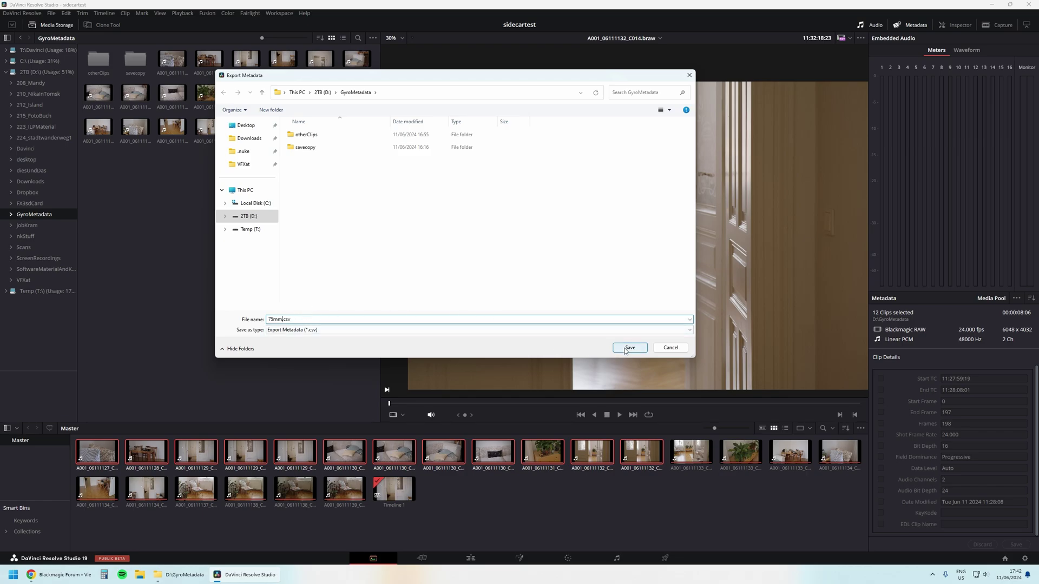
pyautogui.click(626, 350)
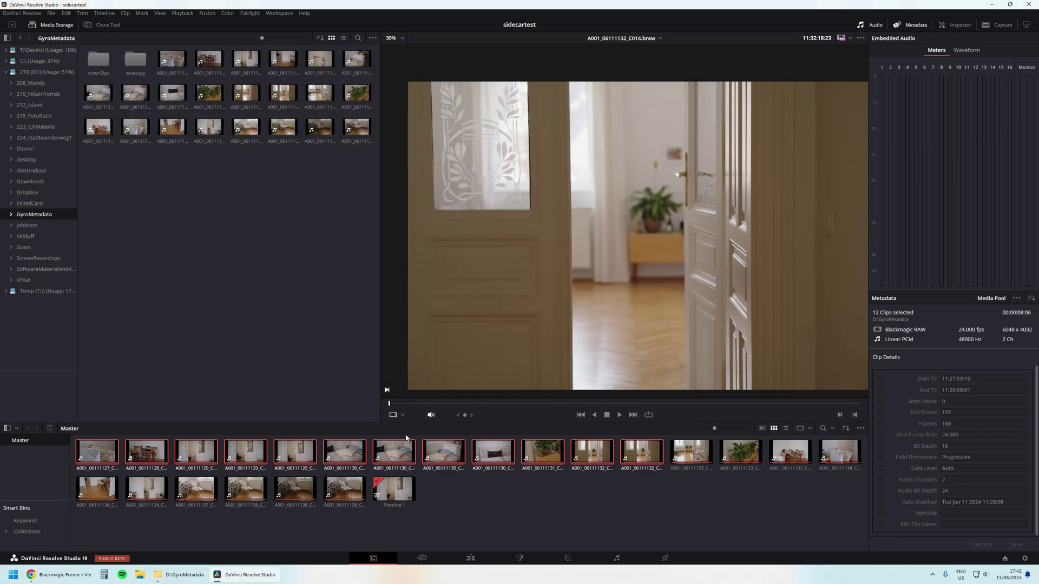
# - Export metadata from the selected Media Pool clips 1137–1139 as 50mm.csv
pyautogui.click(344, 490)
pyautogui.keyDown('shift'); pyautogui.click(201, 495); pyautogui.keyUp('shift')
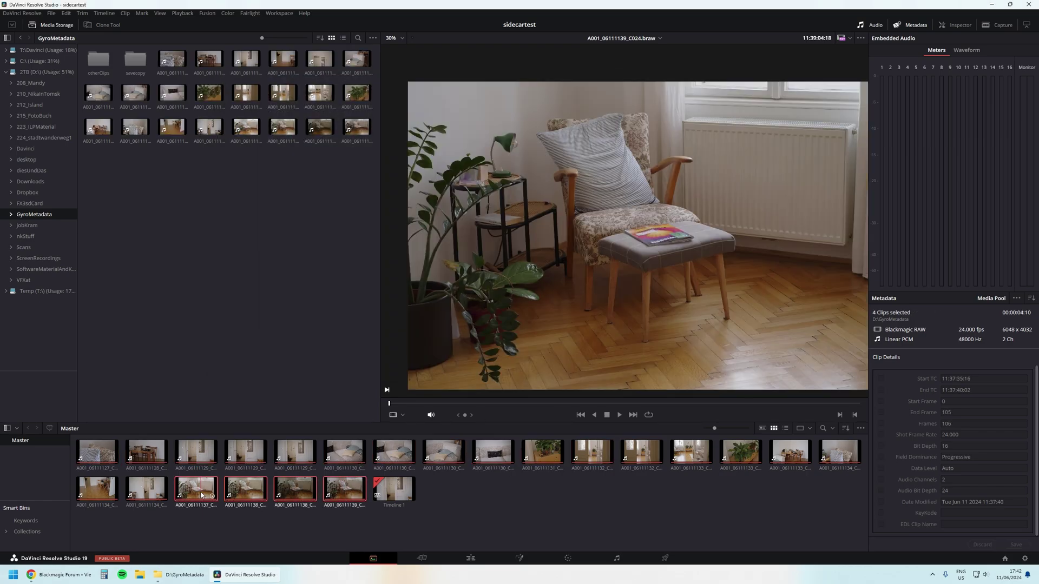
pyautogui.click(51, 13)
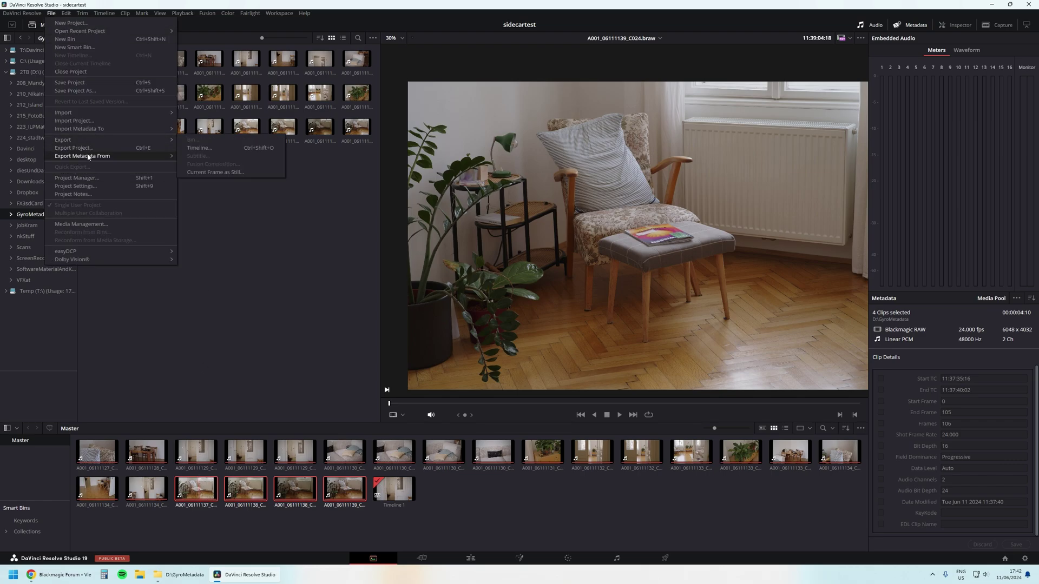
pyautogui.moveTo(83, 155)
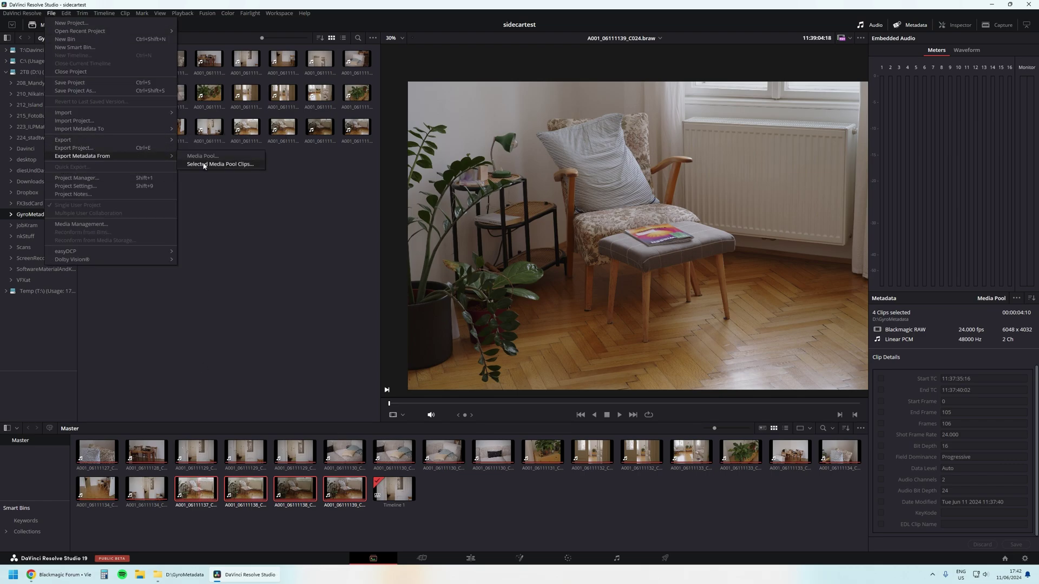
pyautogui.click(204, 166)
pyautogui.click(307, 319)
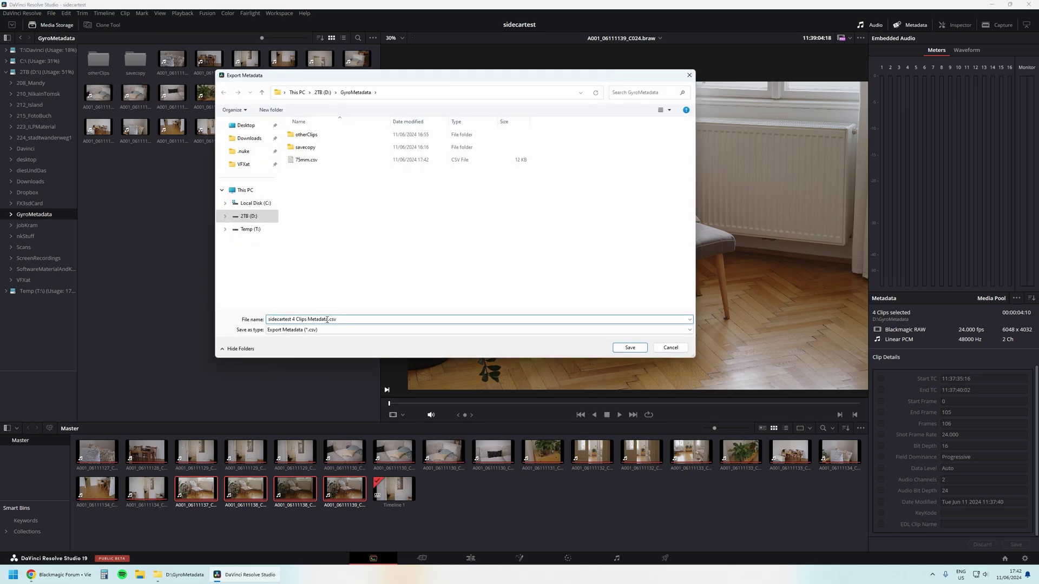
pyautogui.moveTo(327, 320); pyautogui.dragTo(265, 320)
pyautogui.write('50mm')
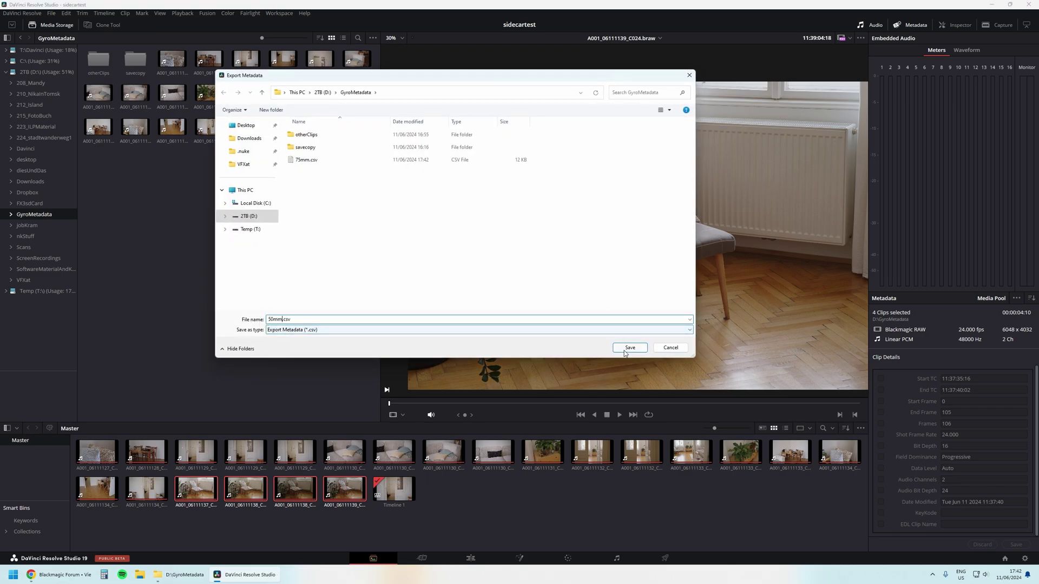
pyautogui.click(628, 348)
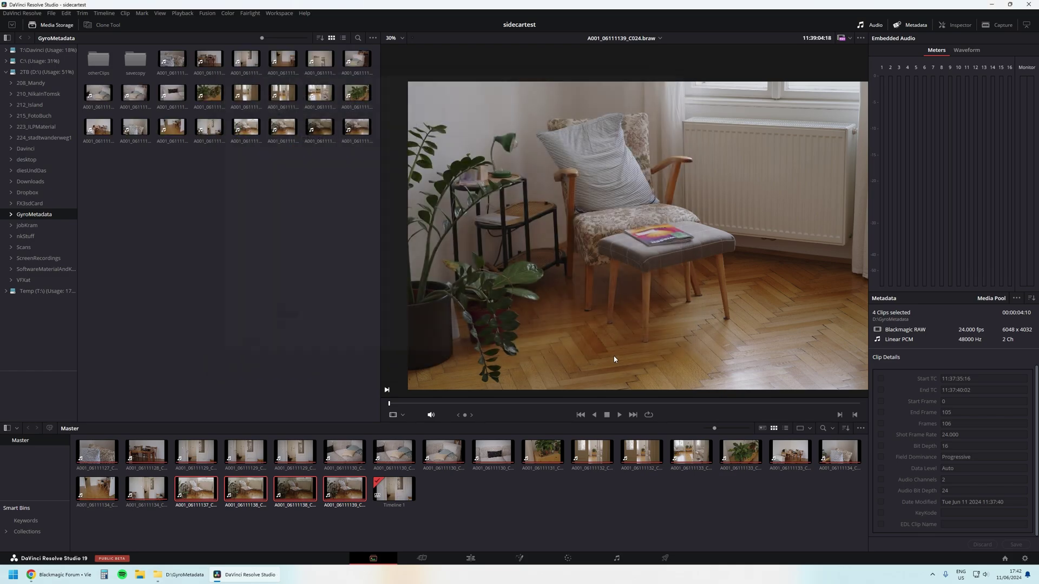
pyautogui.click(993, 5)
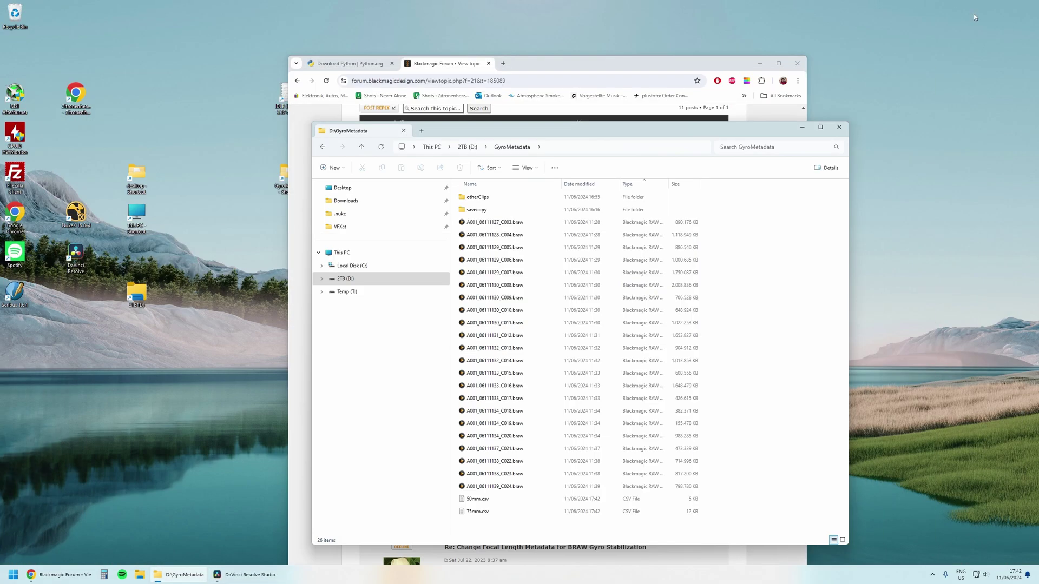
# - Open python.org's Download Python page for Python 3.12.4 from the 'install python' search results
pyautogui.click(75, 580)
pyautogui.click(349, 64)
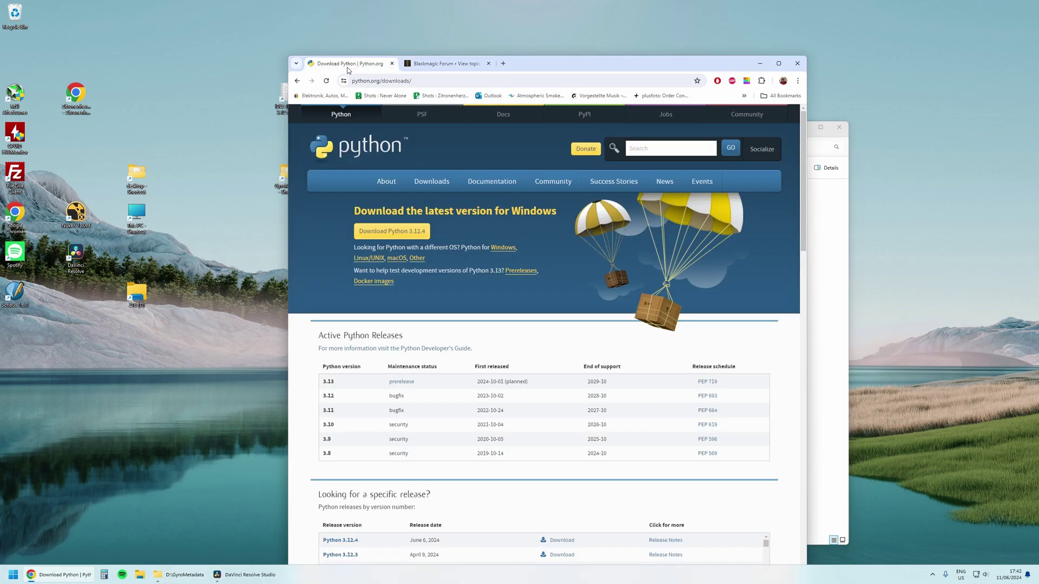
pyautogui.hotkey('alt', 'Left')
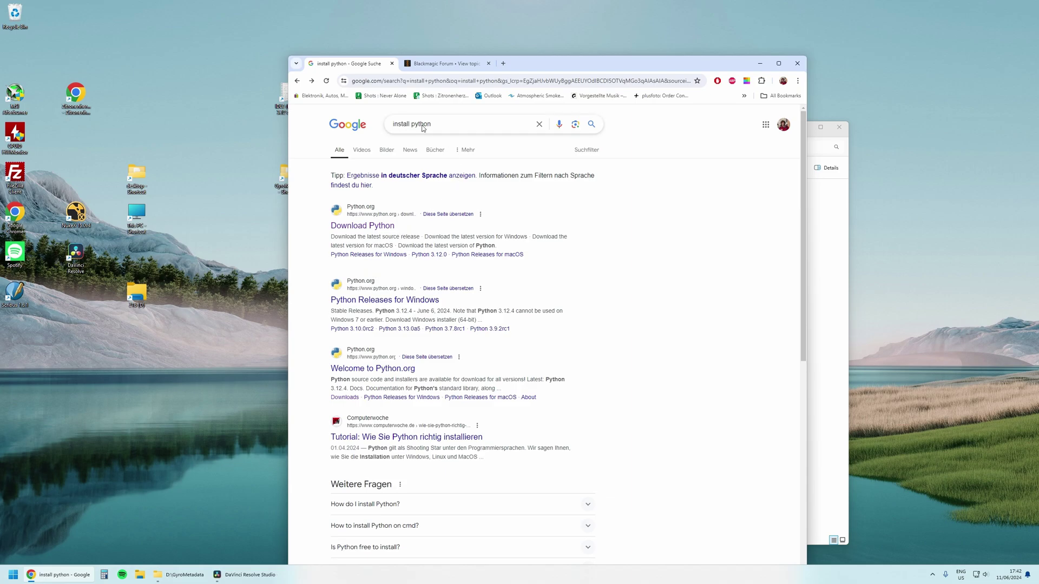
pyautogui.click(378, 226)
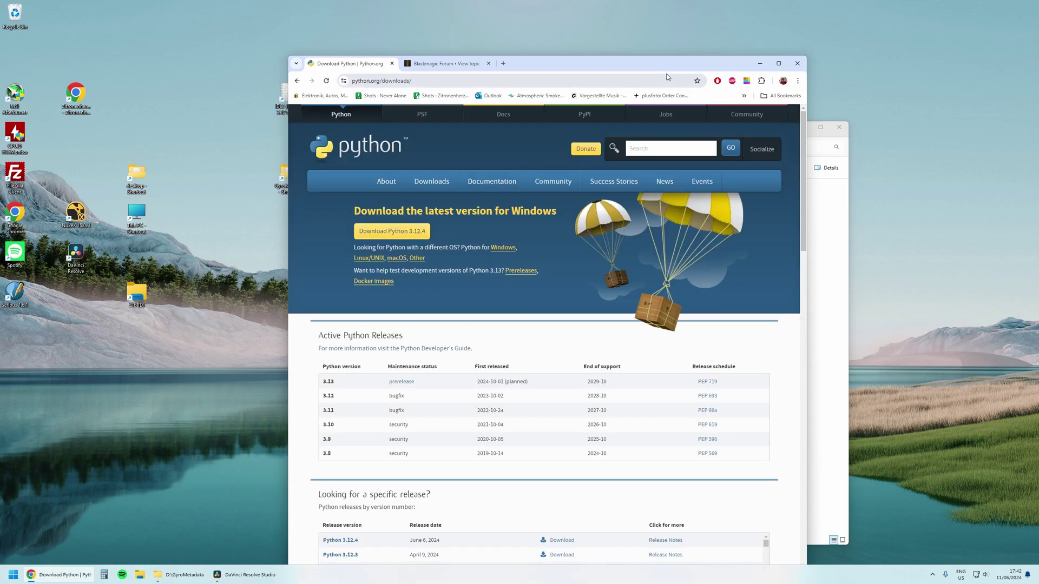
# - Launch the IDLE Python shell by searching 'idle' in the app launcher
pyautogui.click(759, 65)
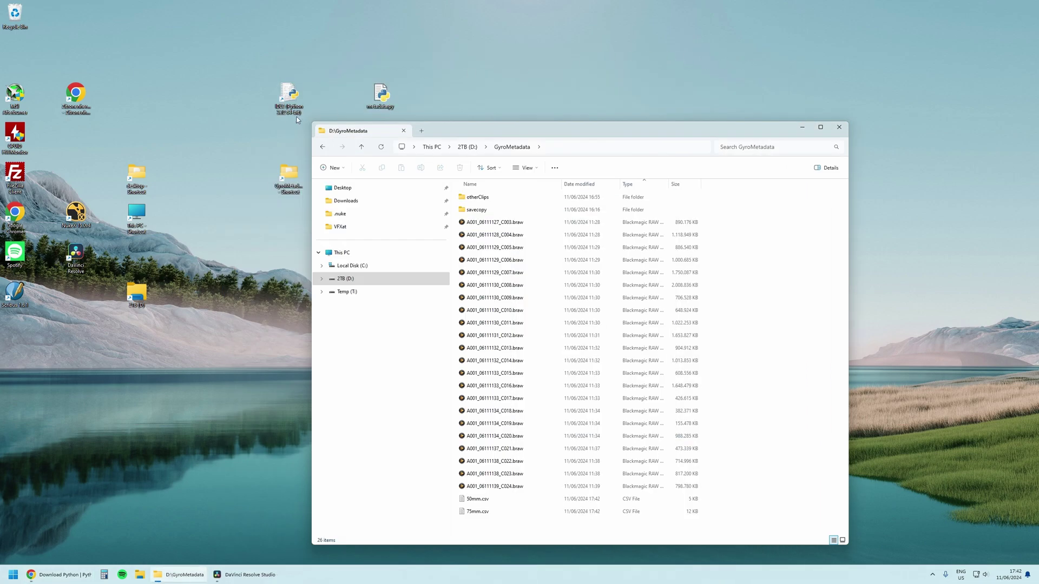
pyautogui.click(13, 575)
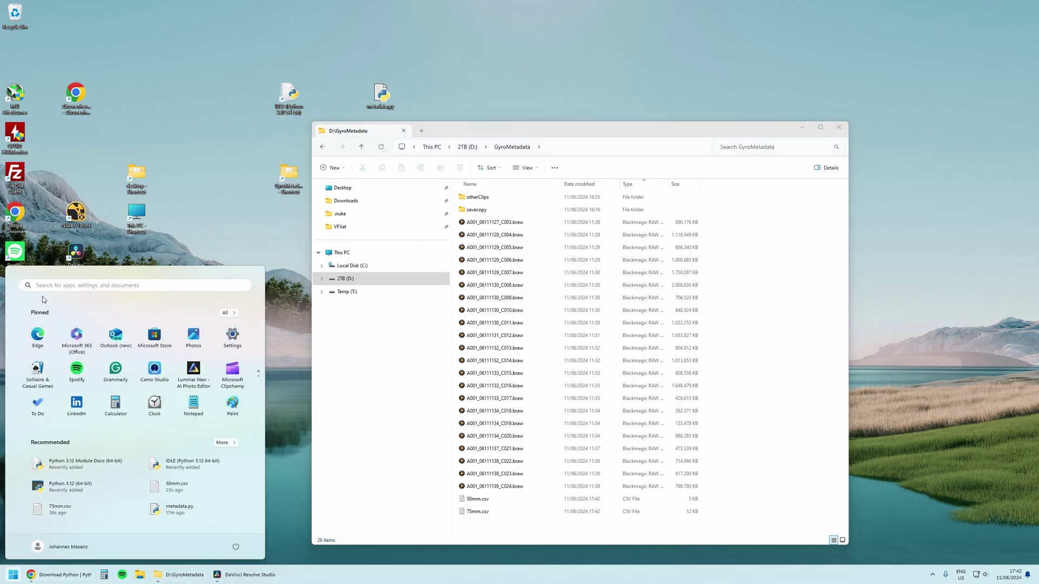
pyautogui.click(50, 287)
pyautogui.write('idle')
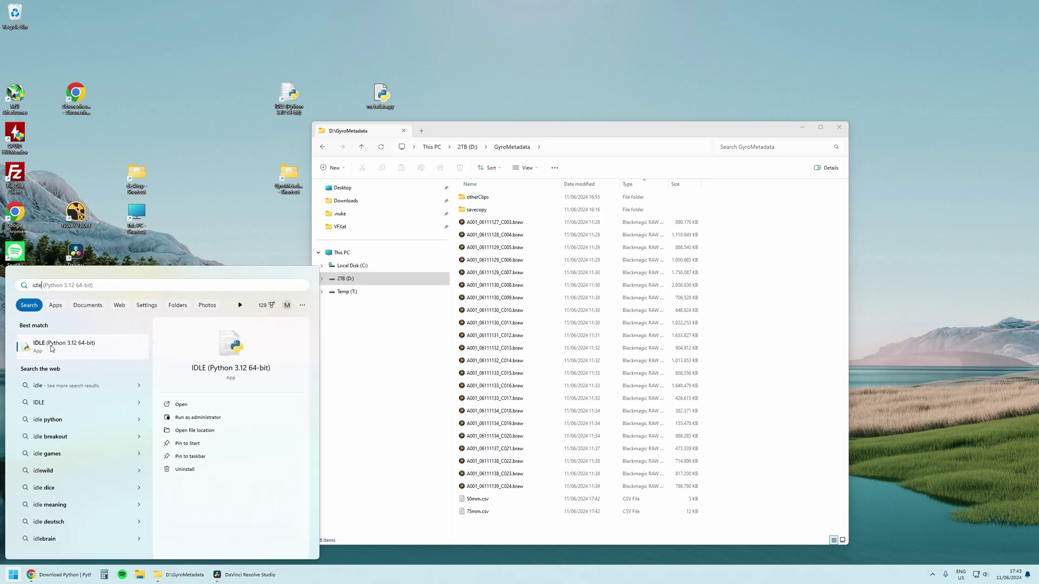
pyautogui.click(287, 100)
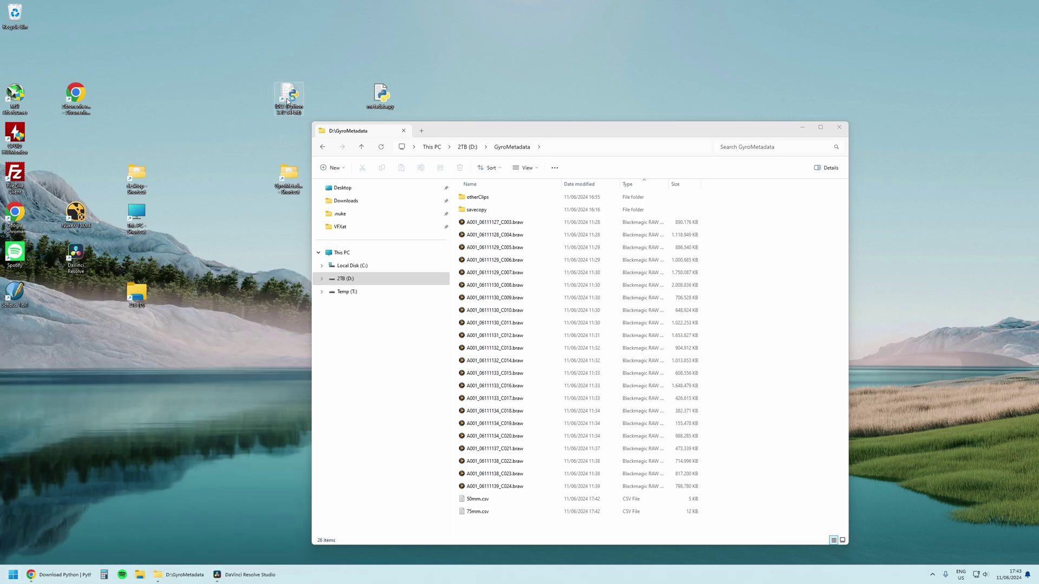
pyautogui.doubleClick(288, 100)
# - Open Desktop\metadata.py in the IDLE editor, positioned beside the GyroMetadata folder
pyautogui.click(469, 139)
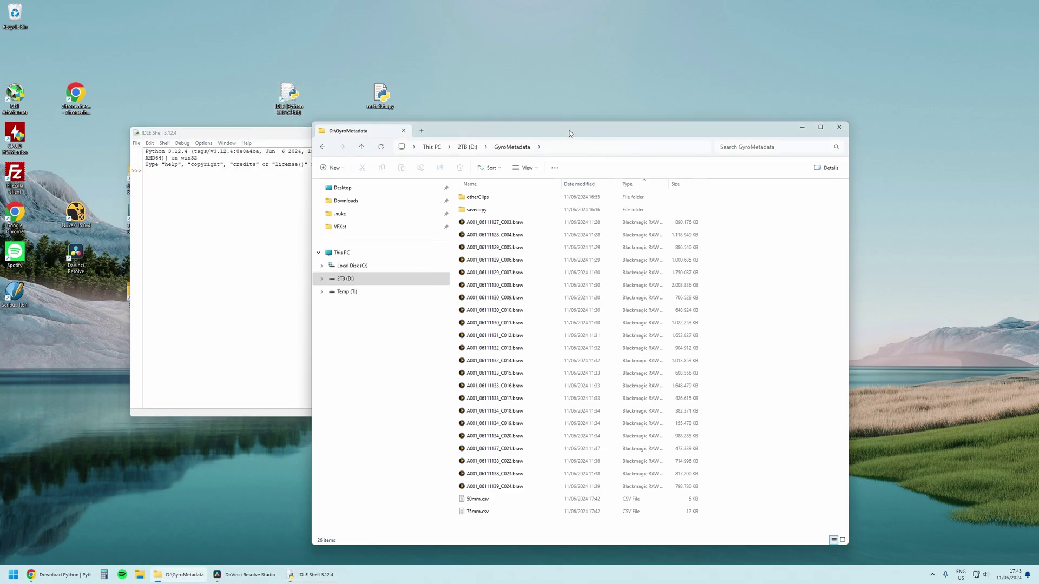
pyautogui.moveTo(569, 133); pyautogui.dragTo(780, 145)
pyautogui.moveTo(380, 97); pyautogui.dragTo(482, 87)
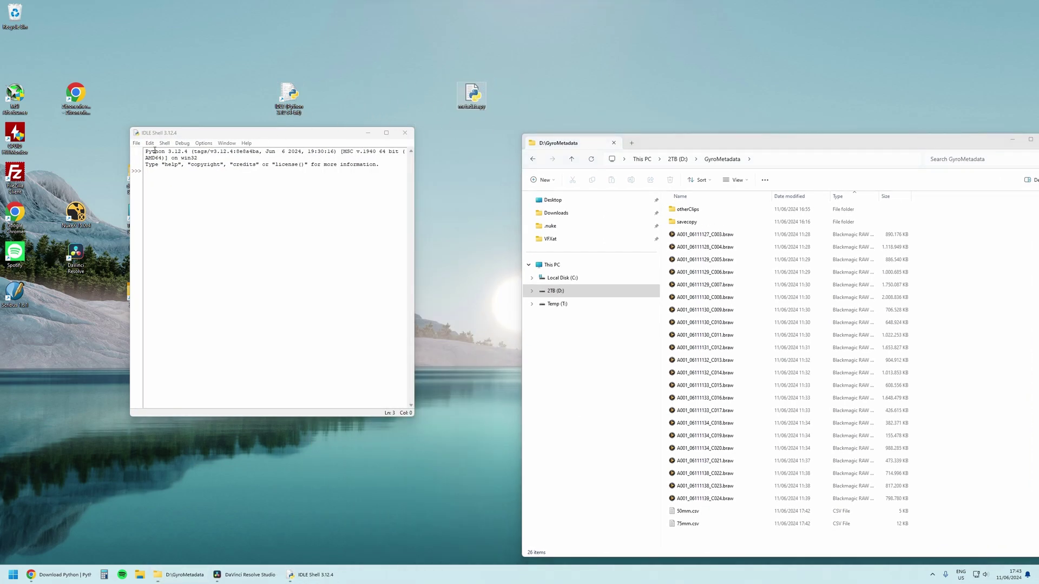
pyautogui.click(136, 143)
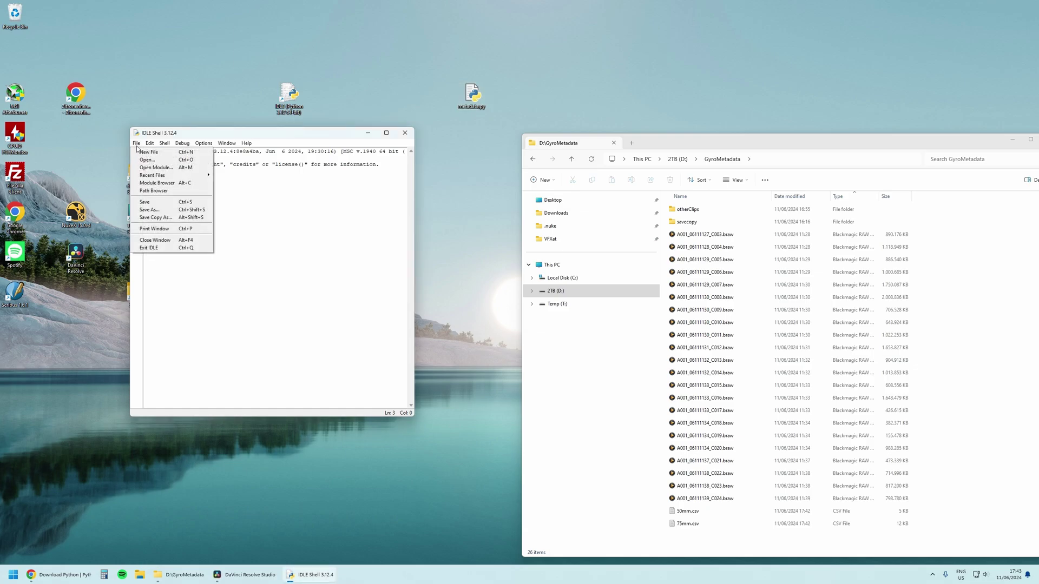
pyautogui.click(149, 160)
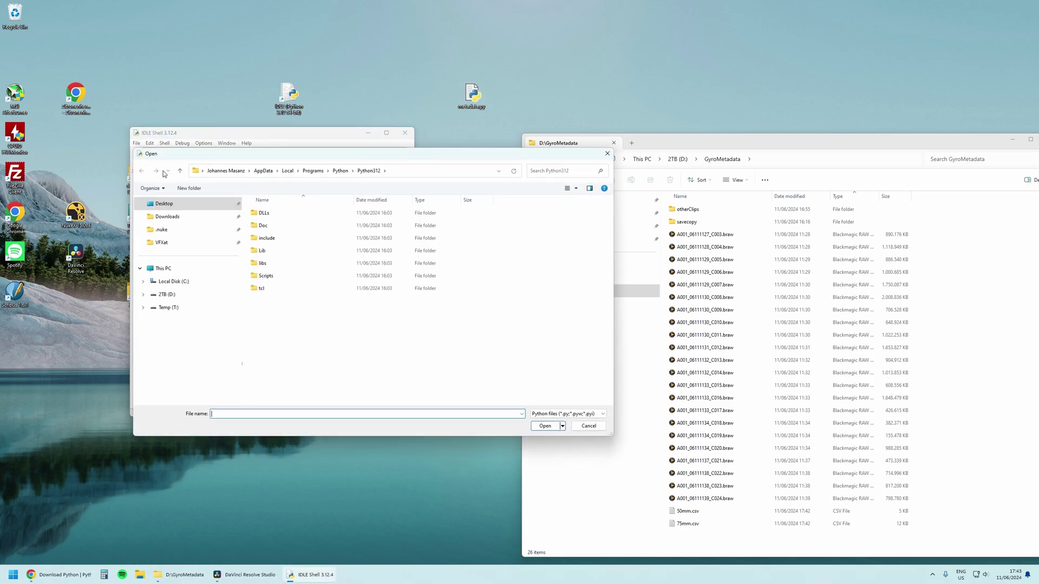
pyautogui.click(164, 204)
pyautogui.doubleClick(366, 220)
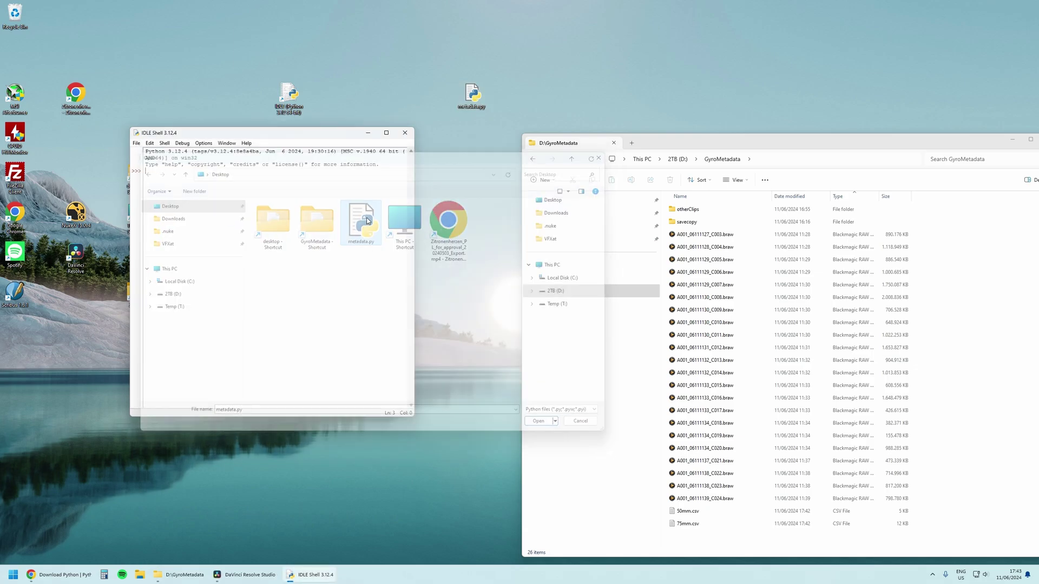
pyautogui.moveTo(192, 21); pyautogui.dragTo(396, 138)
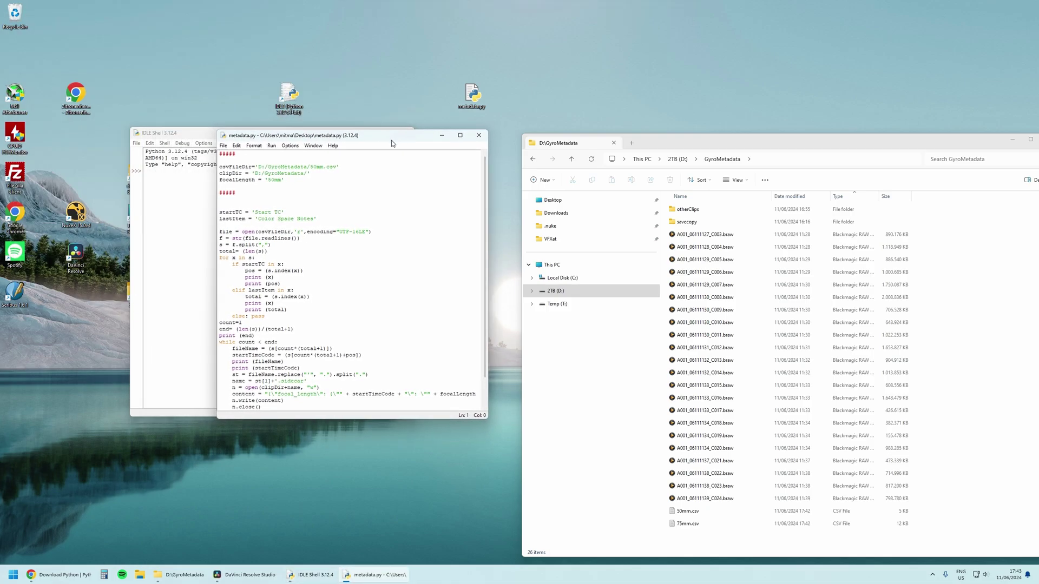
pyautogui.moveTo(726, 142); pyautogui.dragTo(690, 110)
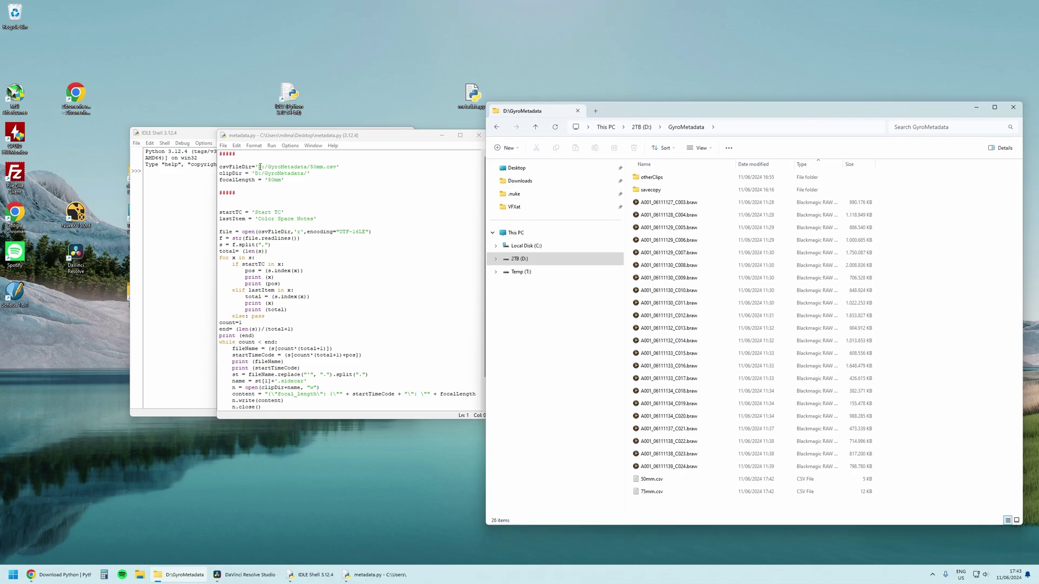
pyautogui.moveTo(259, 166); pyautogui.dragTo(337, 167)
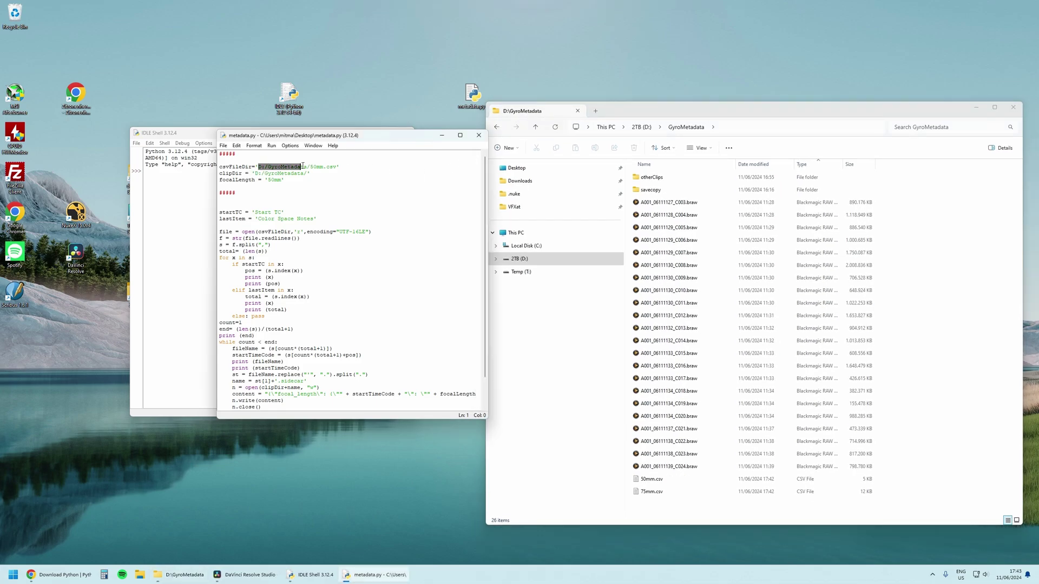
pyautogui.click(314, 177)
pyautogui.click(651, 491)
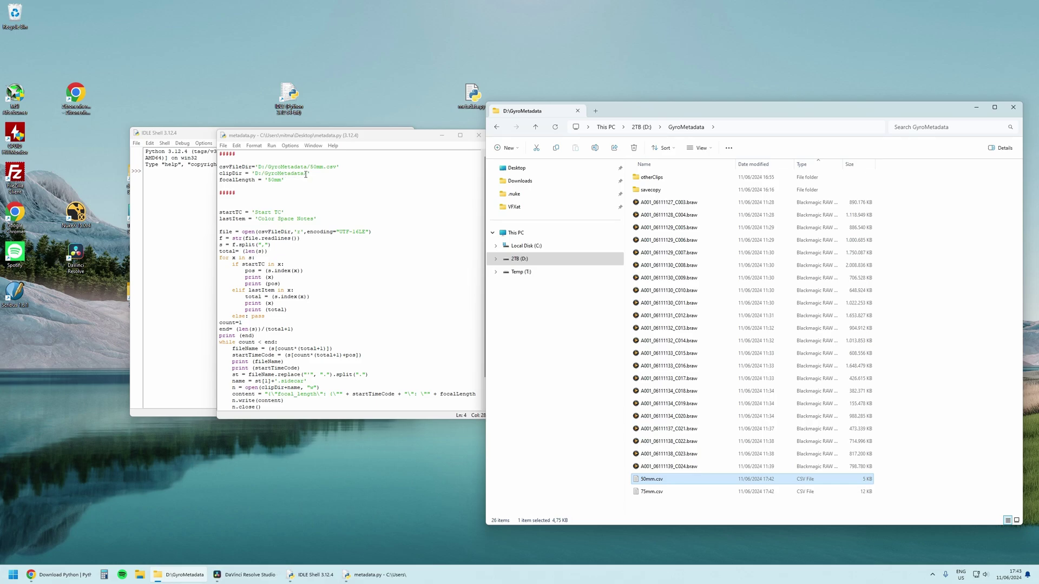
pyautogui.click(703, 239)
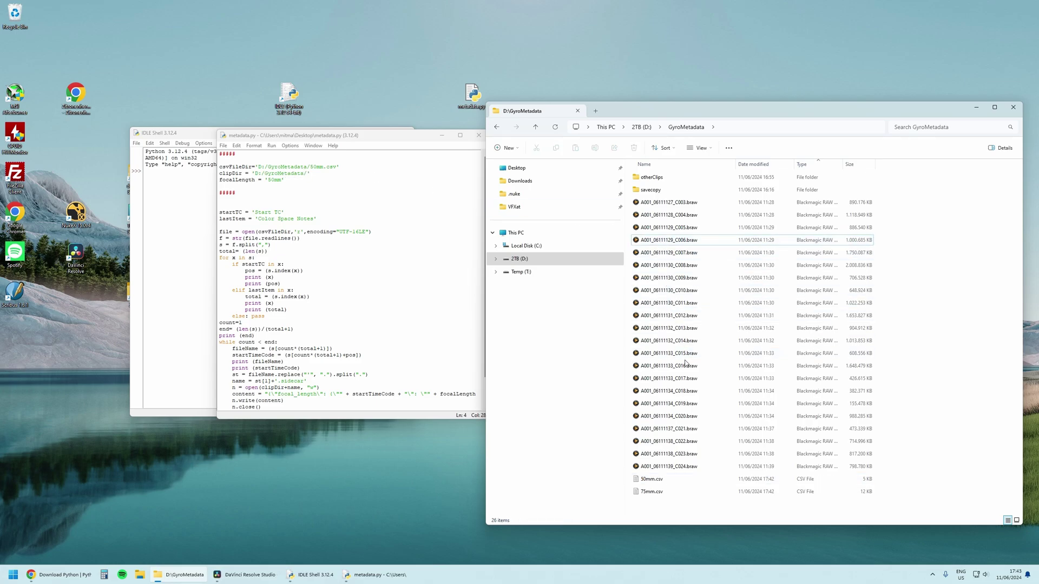
pyautogui.click(252, 179)
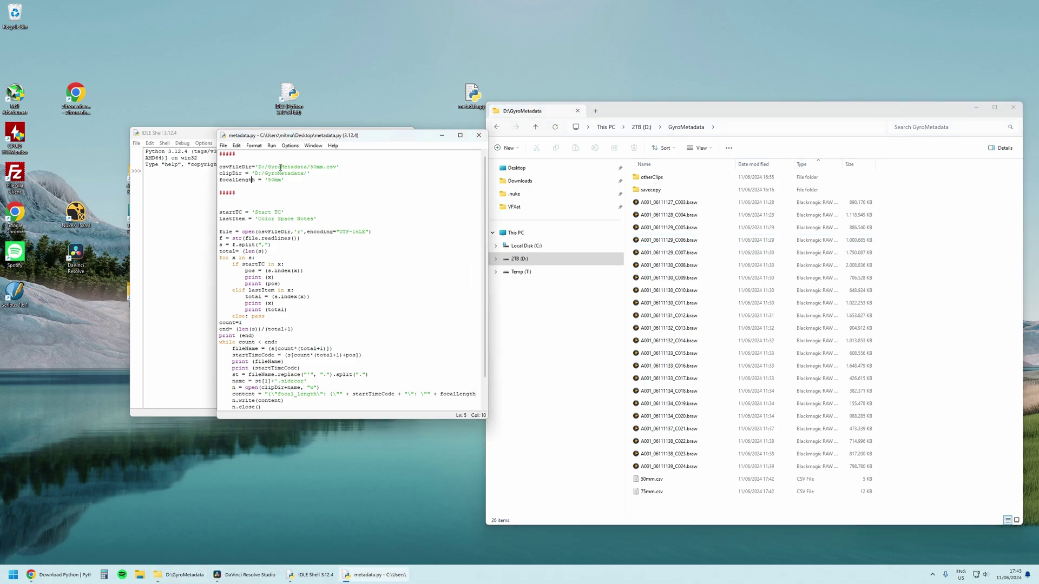
# - Run metadata.py and confirm C023.sidecar lists a 50mm focal length, then close the shell
pyautogui.click(271, 146)
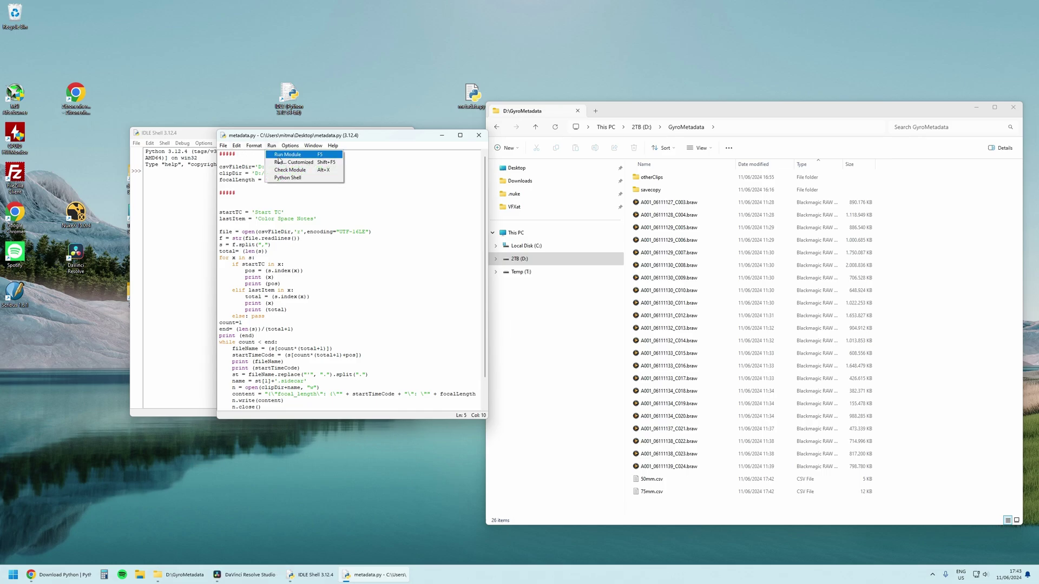
pyautogui.click(277, 156)
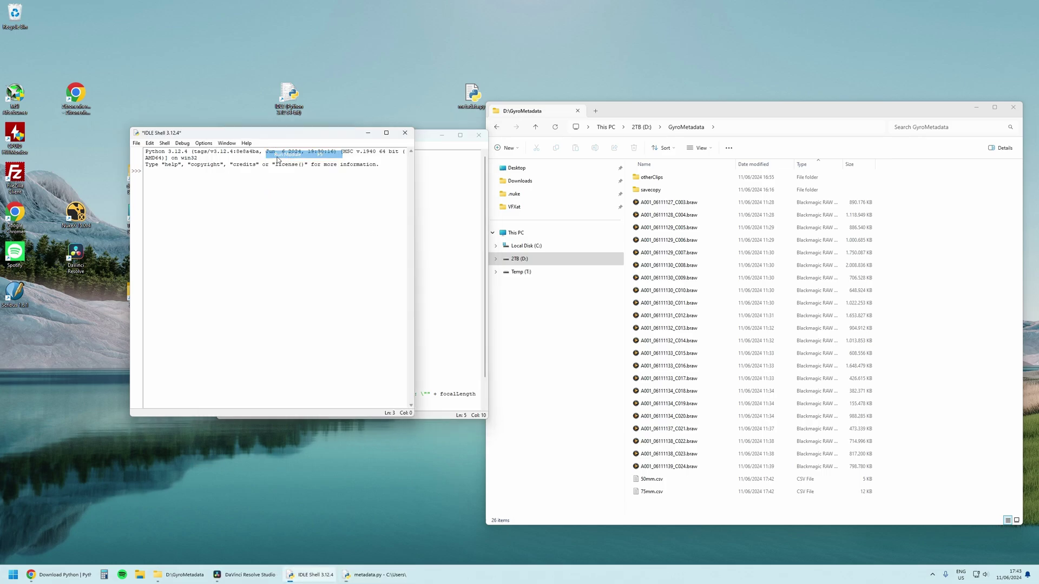
pyautogui.click(673, 393)
pyautogui.scroll(-1, 673, 396)
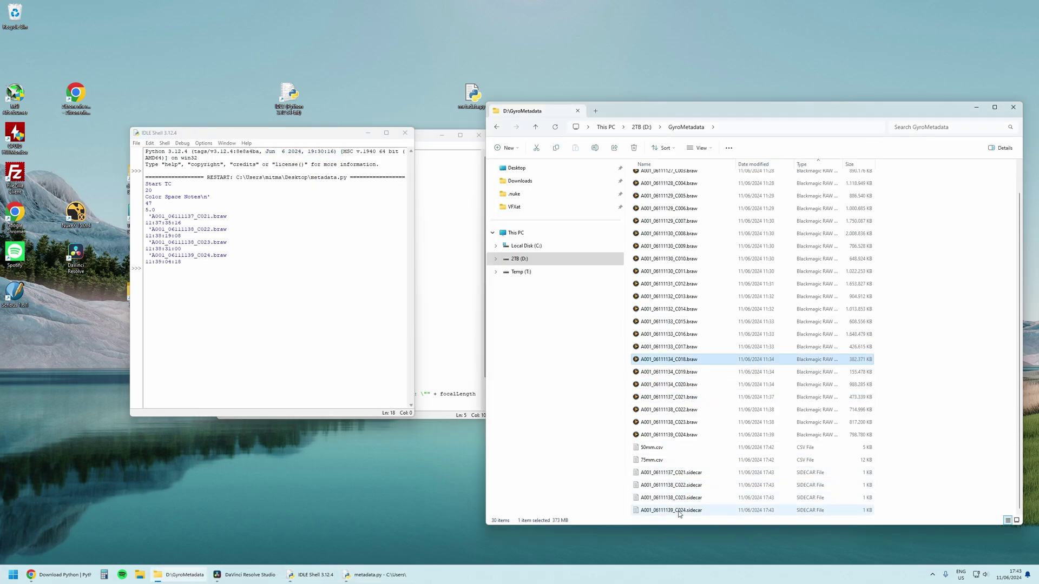
pyautogui.doubleClick(680, 497)
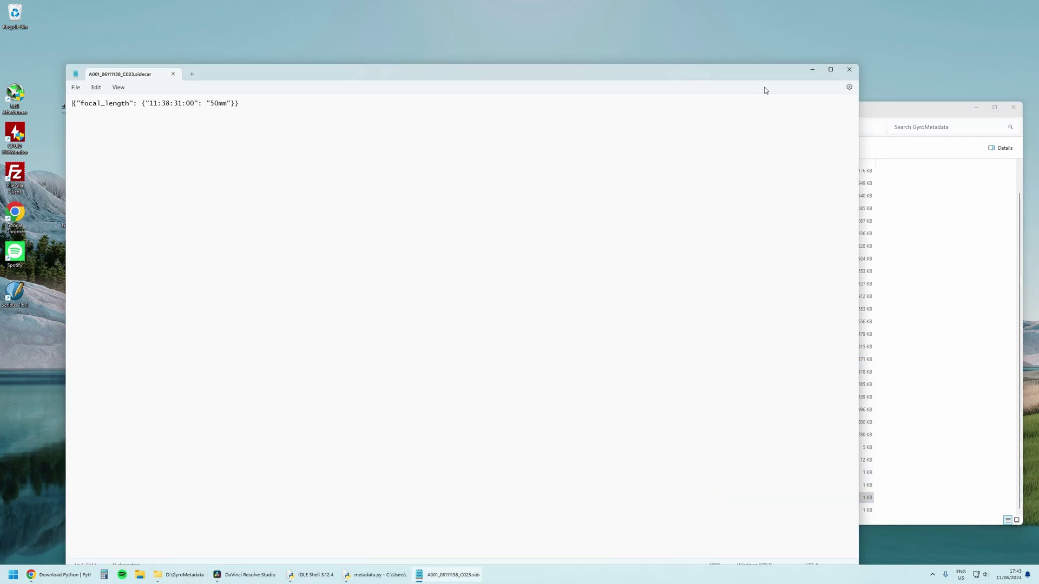
pyautogui.click(849, 70)
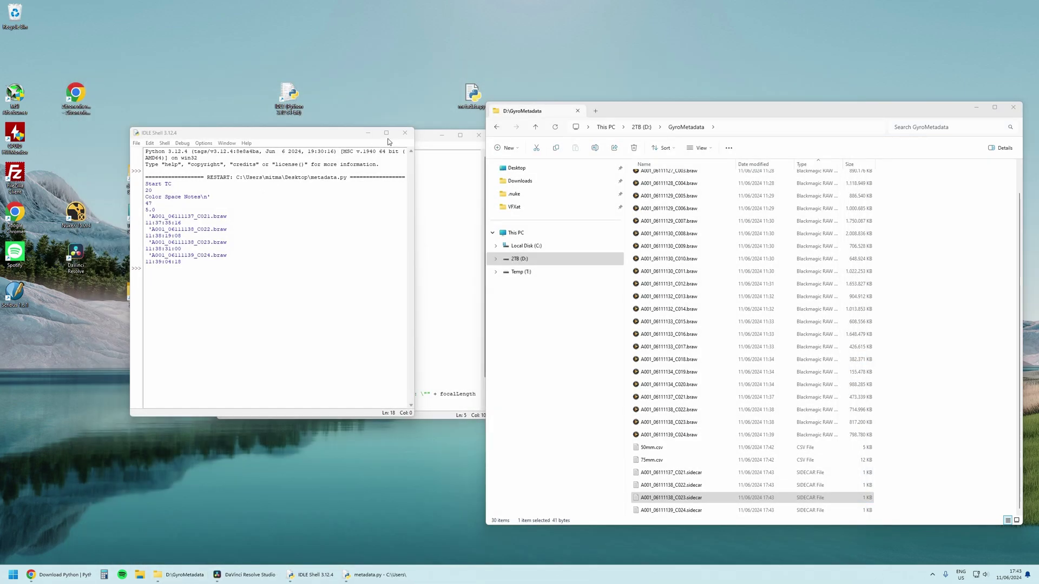
pyautogui.click(405, 133)
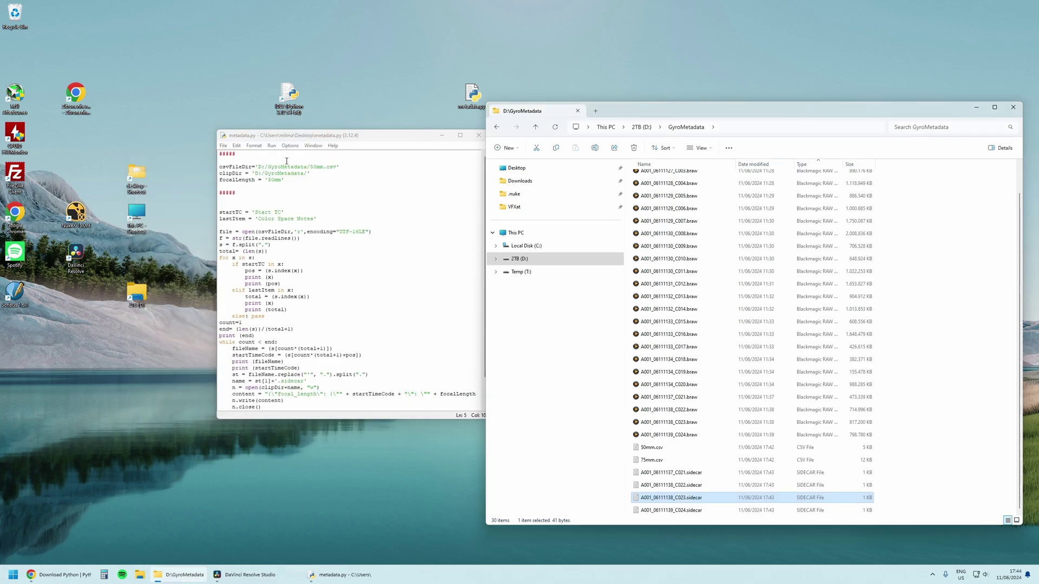
# - Change csvFileDir to 75mm.csv and focalLength to '75mm', save, and rerun metadata.py
pyautogui.click(311, 167)
pyautogui.write('7')
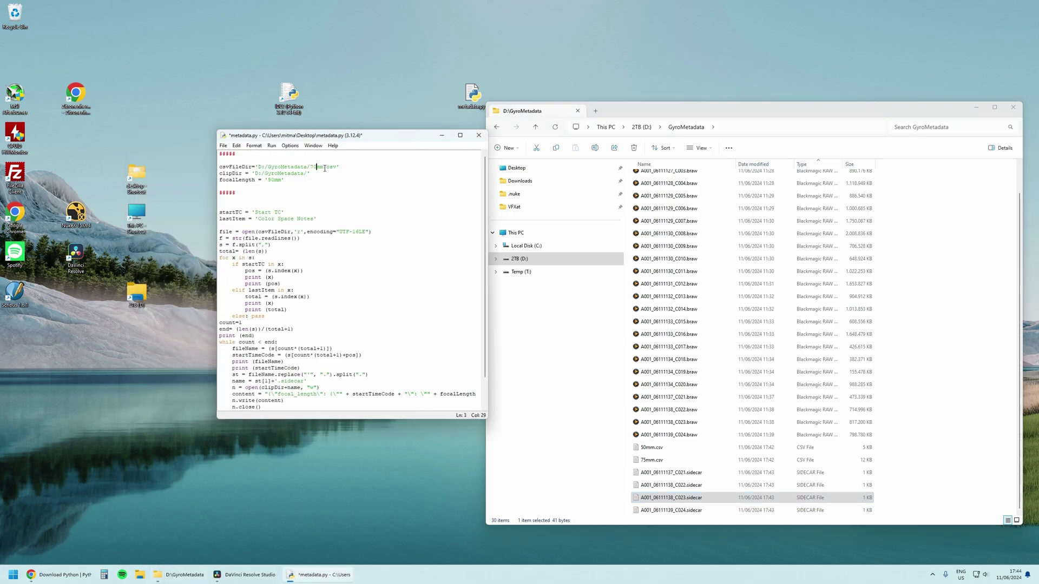
pyautogui.moveTo(274, 180); pyautogui.dragTo(314, 167)
pyautogui.moveTo(275, 180); pyautogui.dragTo(268, 180)
pyautogui.write('75')
pyautogui.click(302, 184)
pyautogui.hotkey('ctrl', 's')
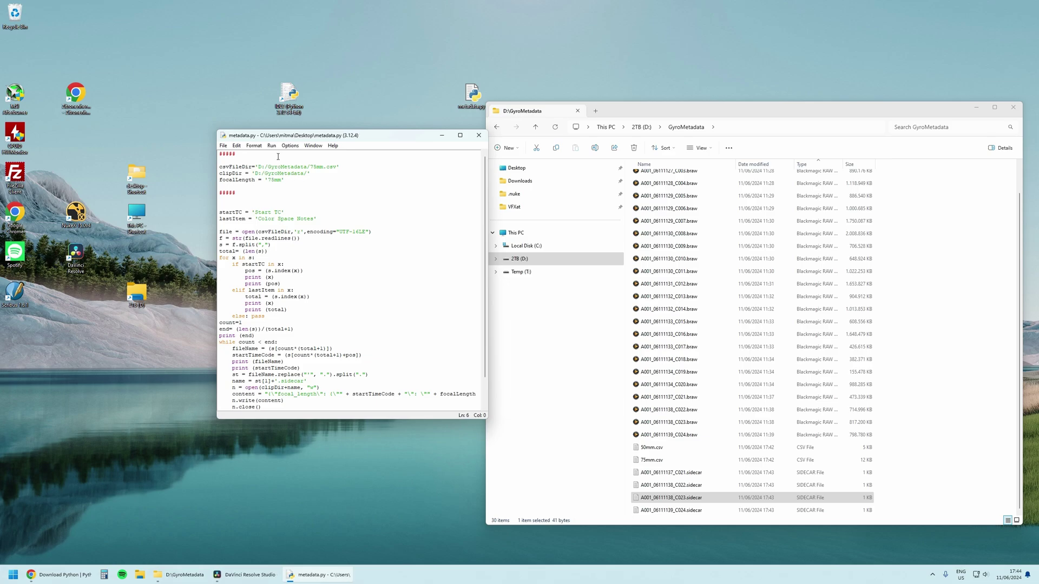
pyautogui.click(271, 146)
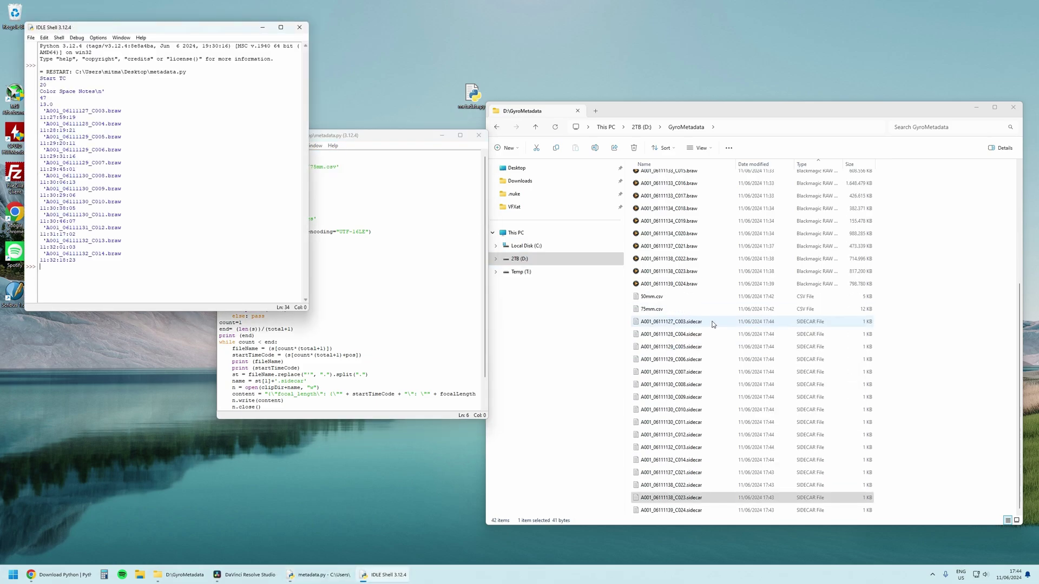
pyautogui.click(299, 27)
# - Quit Resolve, minimize the metadata.py editor, and relaunch Resolve from its desktop shortcut
pyautogui.click(243, 572)
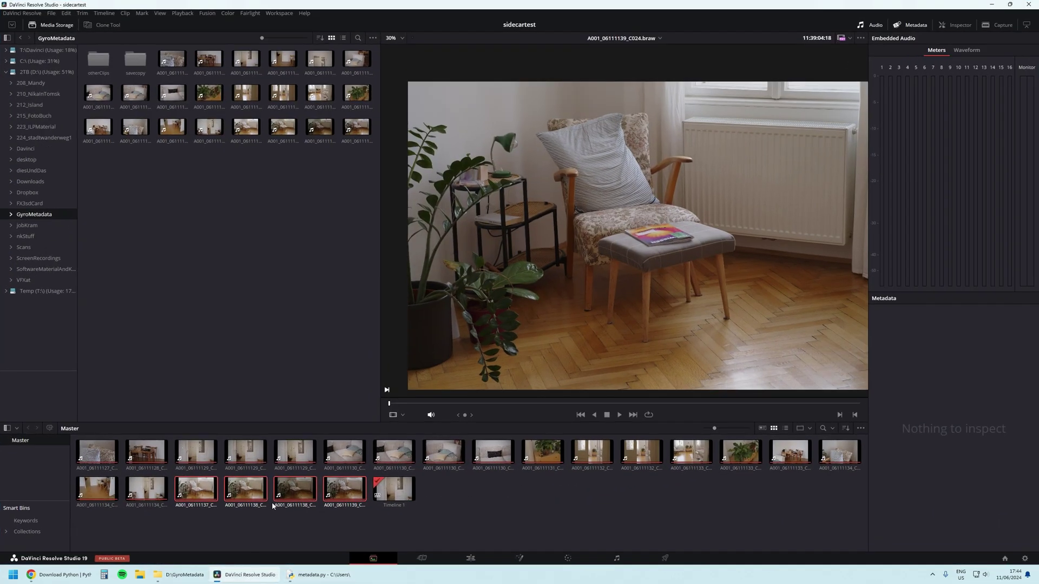
pyautogui.click(1009, 5)
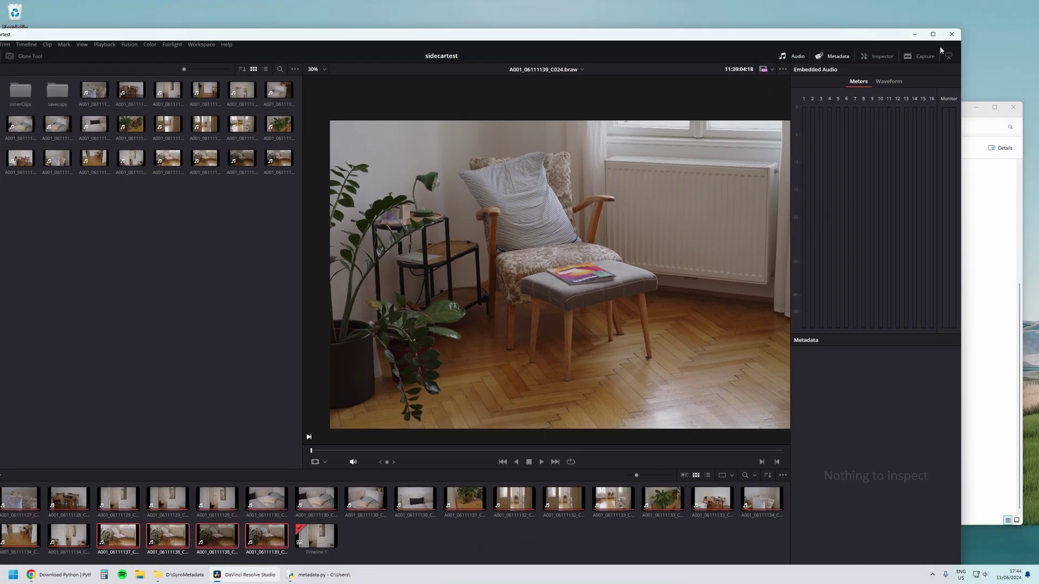
pyautogui.click(951, 35)
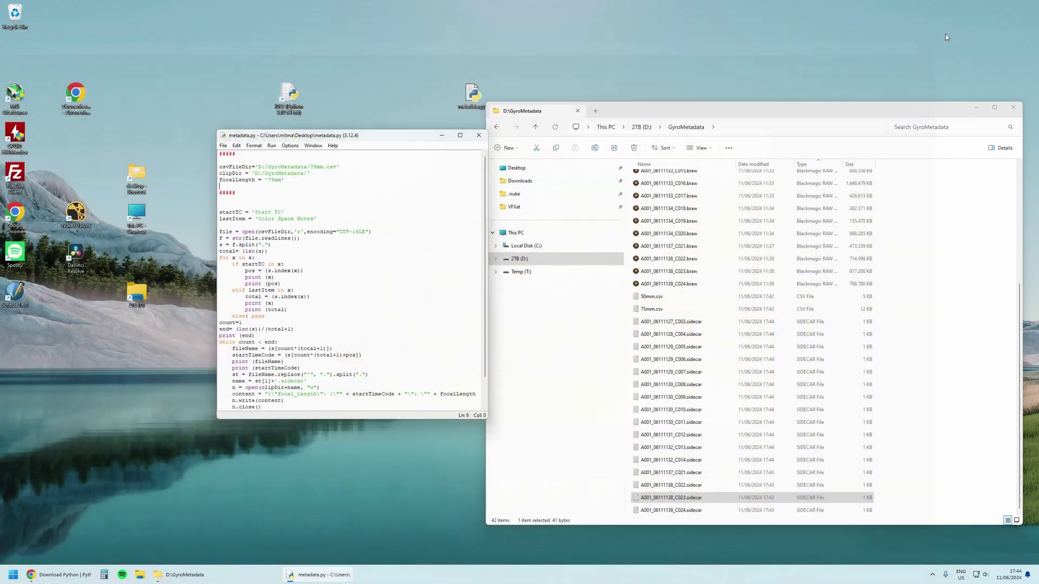
pyautogui.click(442, 136)
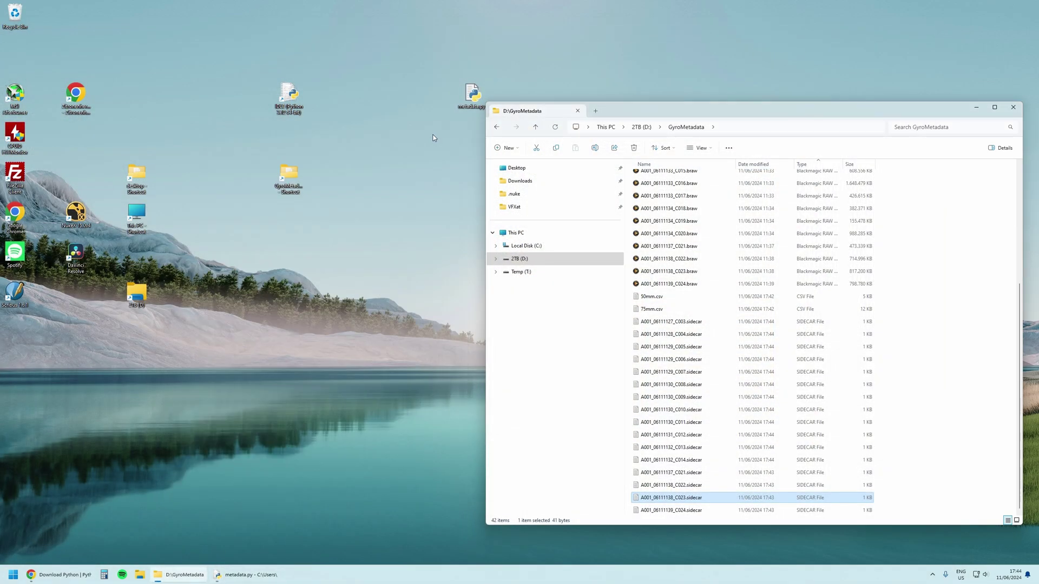
pyautogui.click(75, 257)
pyautogui.doubleClick(82, 256)
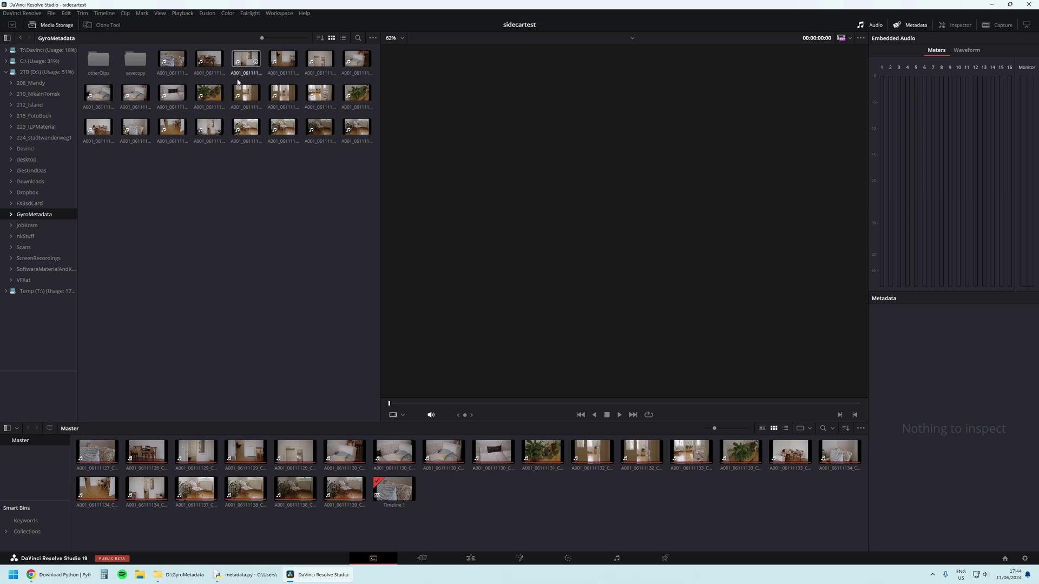
# - Show the Camera metadata group for clip A001_06111132_C013
pyautogui.click(246, 95)
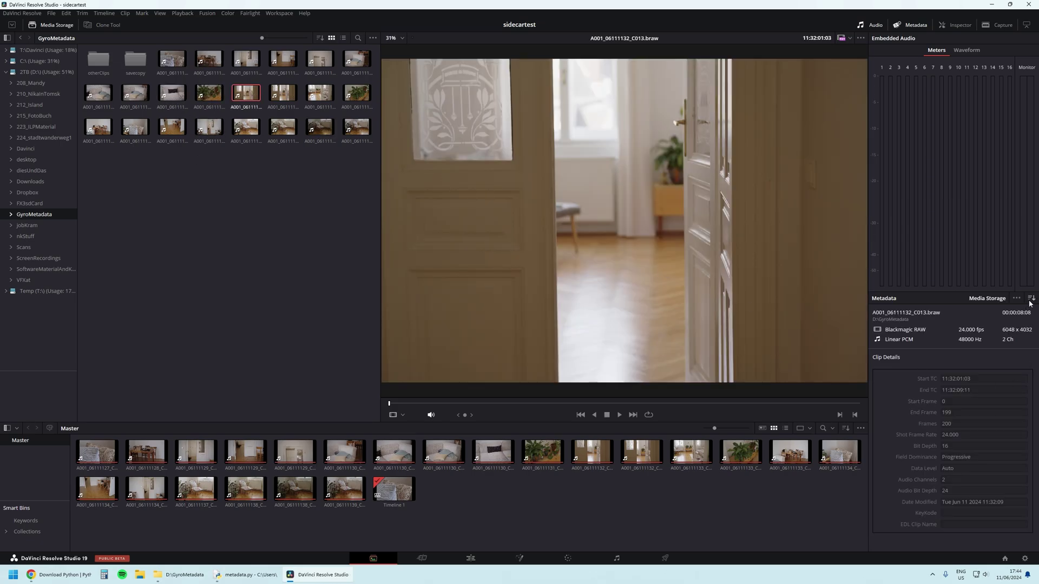
pyautogui.click(1030, 299)
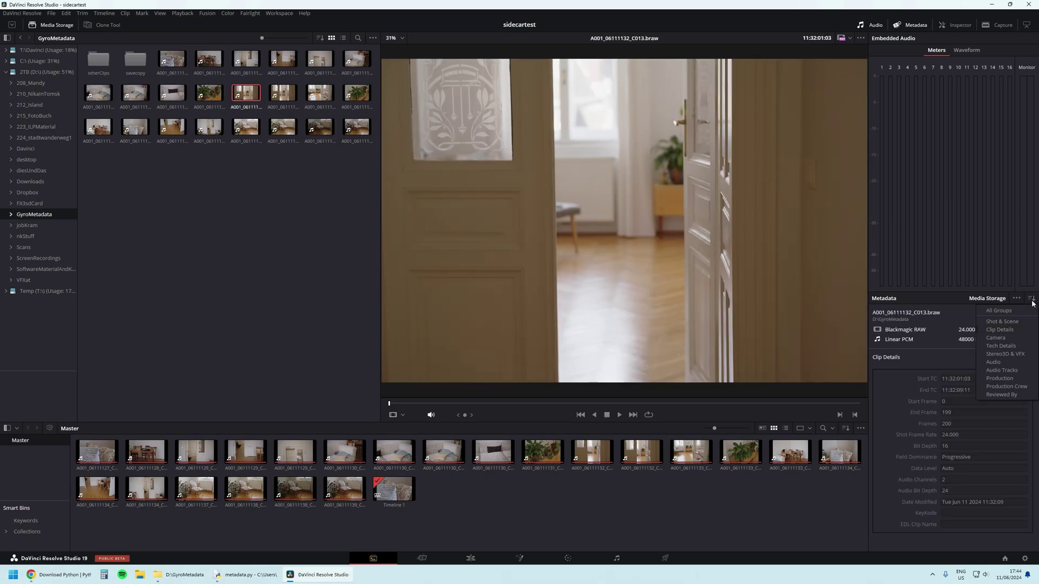
pyautogui.click(1015, 339)
pyautogui.scroll(-5, 976, 464)
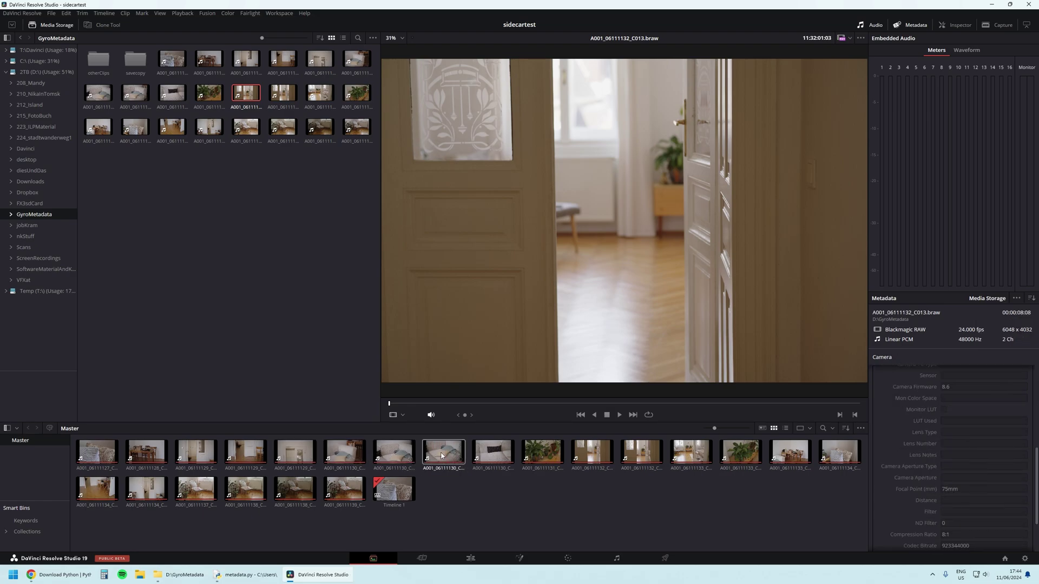
# - Check focal points of clips C017, C023, pillow, parquet and sofa C011, then go to Edit page
pyautogui.click(790, 454)
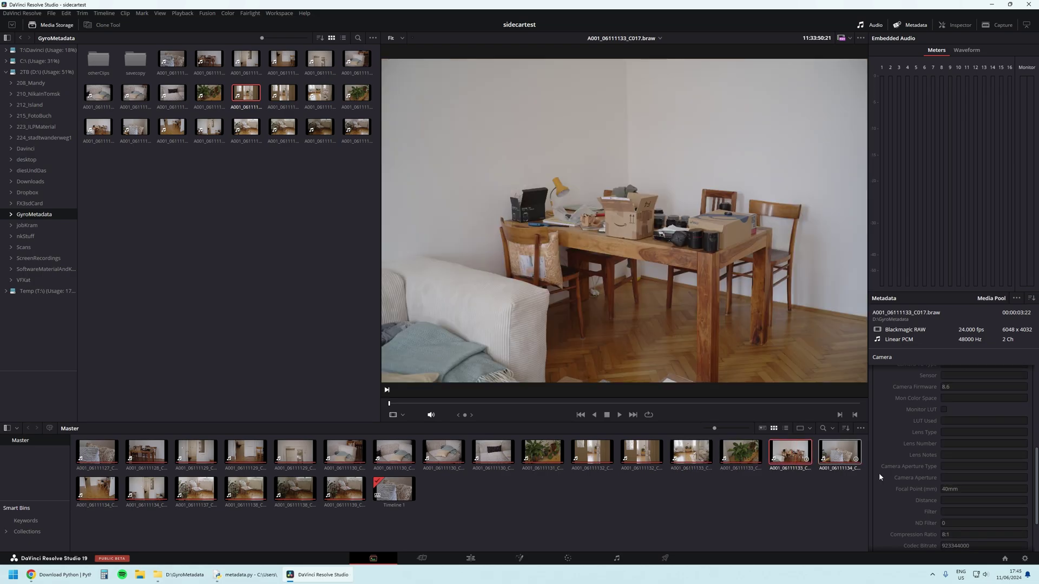
pyautogui.click(292, 493)
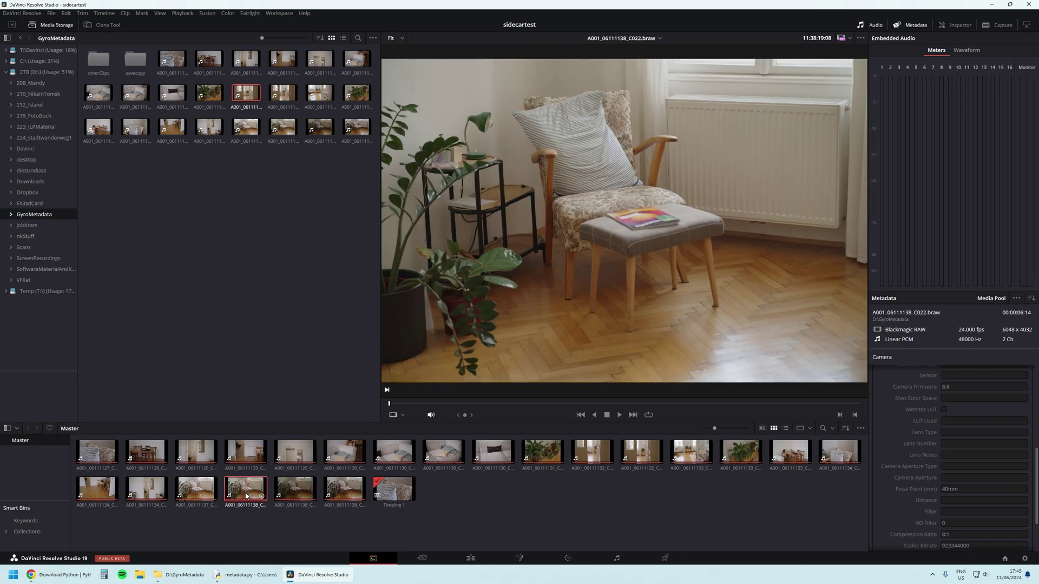
pyautogui.click(145, 488)
pyautogui.click(344, 489)
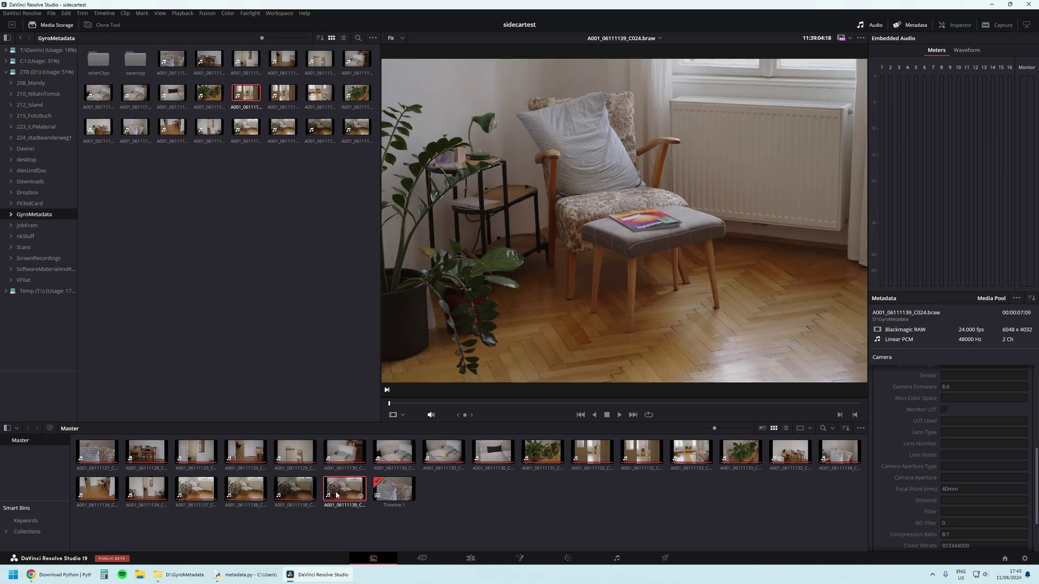
pyautogui.click(97, 458)
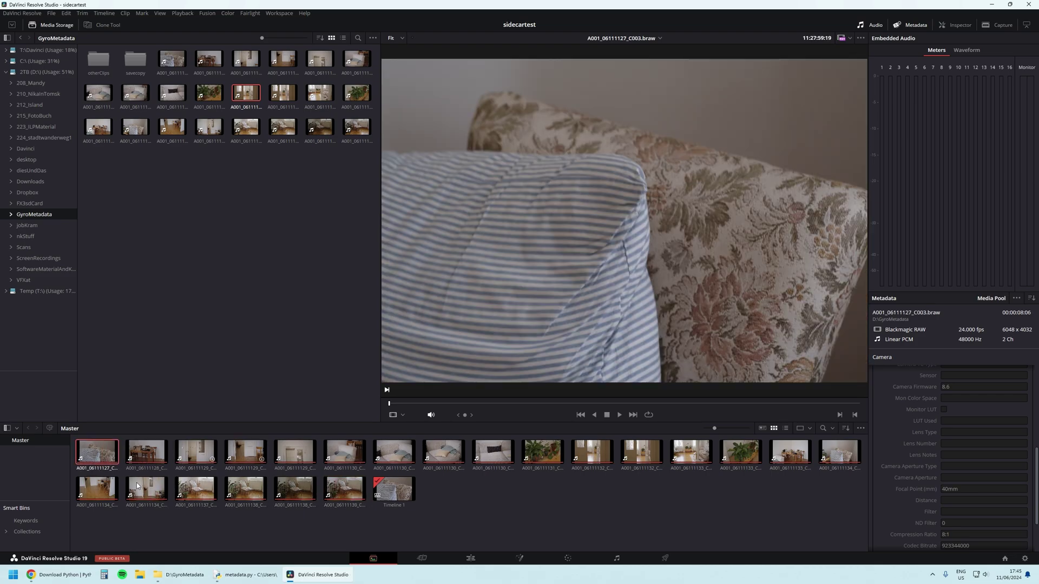
pyautogui.click(101, 490)
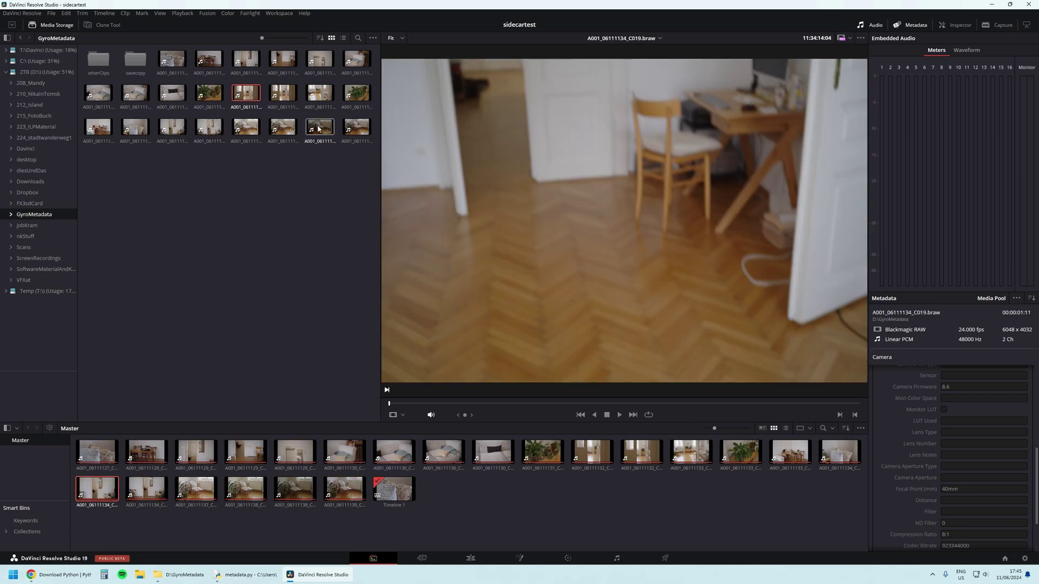
pyautogui.click(357, 127)
pyautogui.click(245, 127)
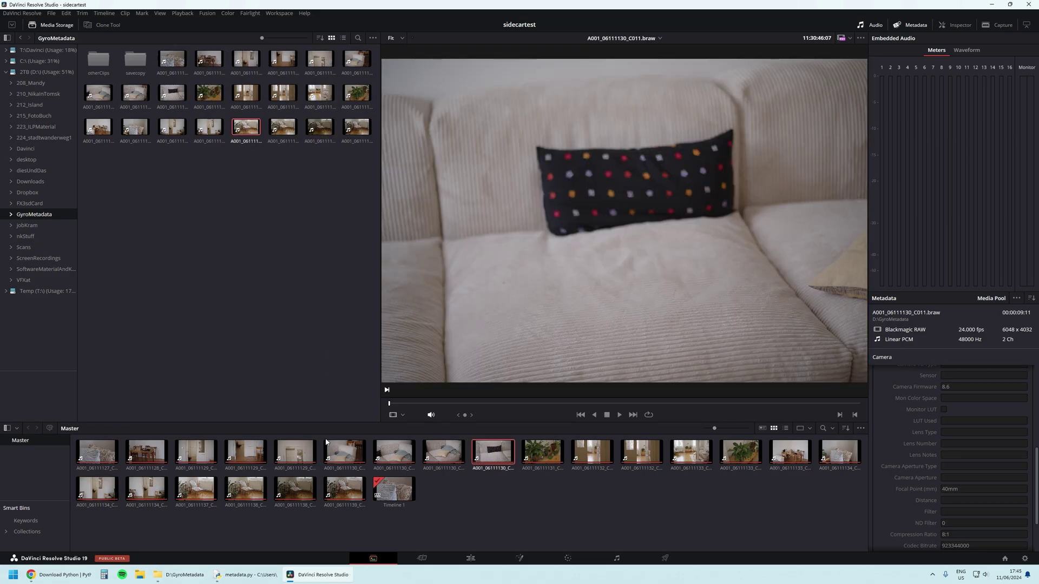
pyautogui.moveTo(344, 488)
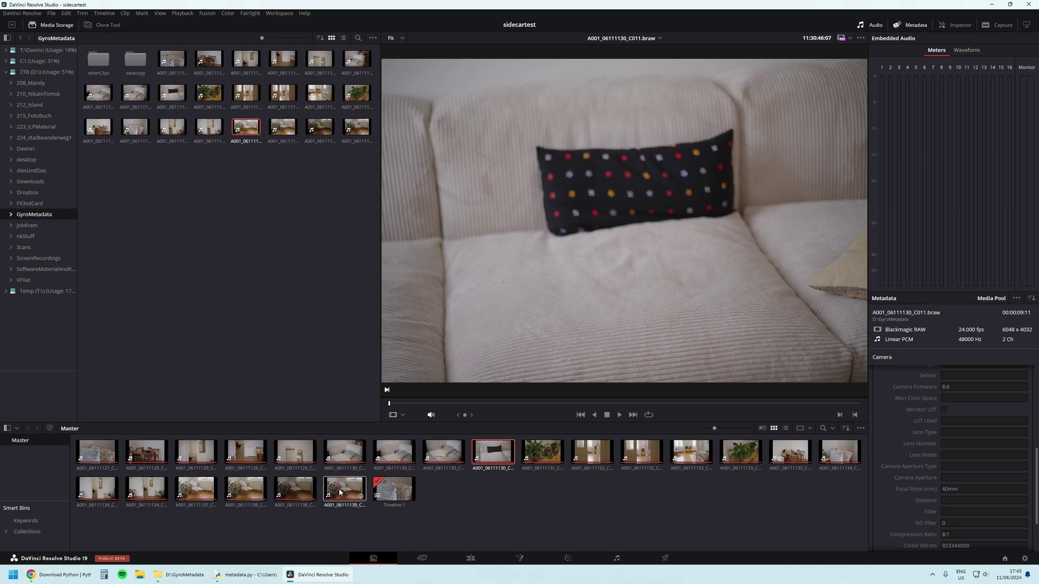
pyautogui.click(470, 558)
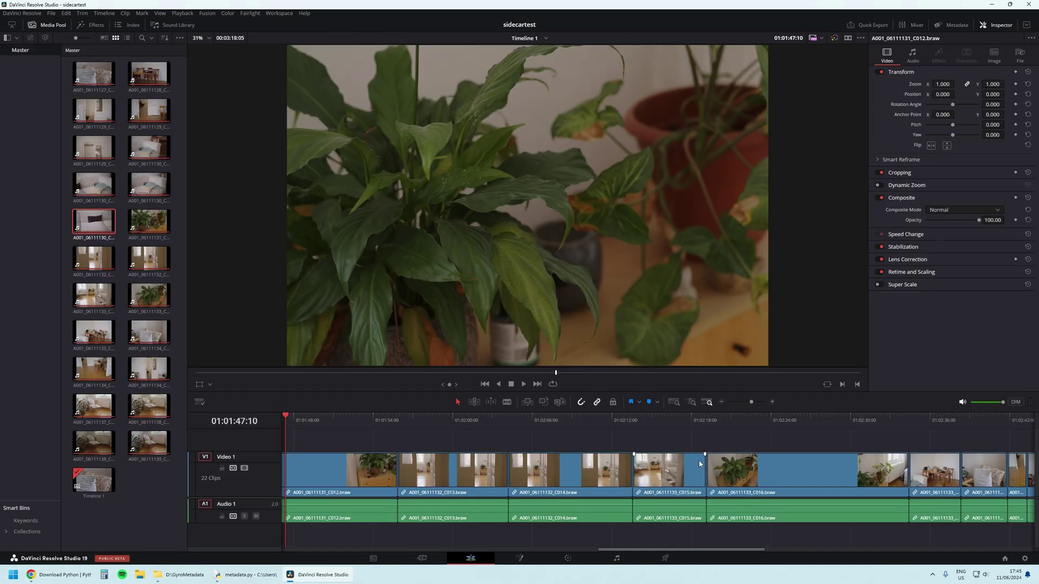
# - Delete all Media Pool clips and reimport every GyroMetadata clip from Media Storage
pyautogui.click(373, 558)
pyautogui.click(344, 489)
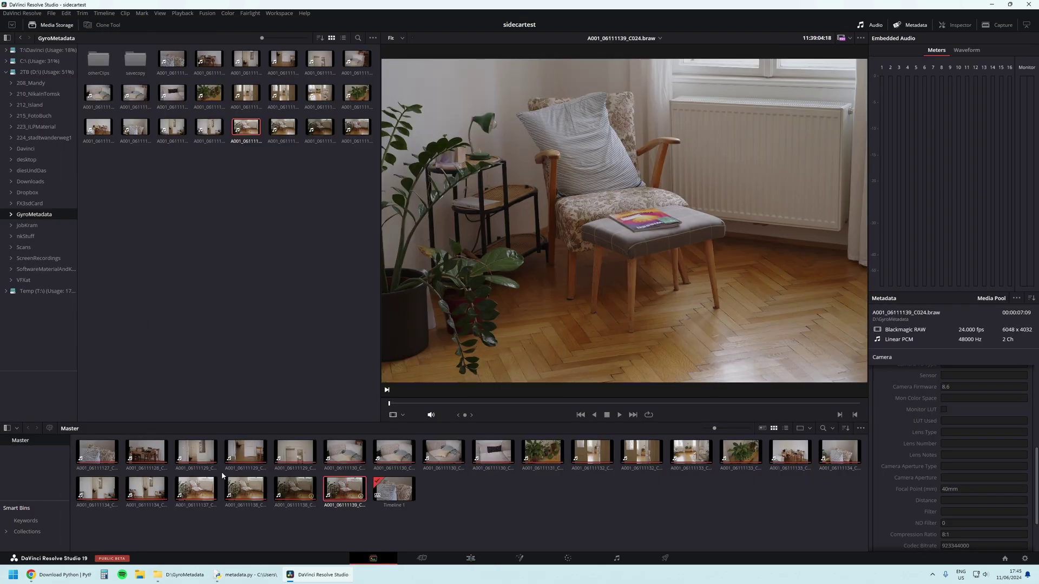
pyautogui.keyDown('shift'); pyautogui.click(108, 459); pyautogui.keyUp('shift')
pyautogui.press('Delete')
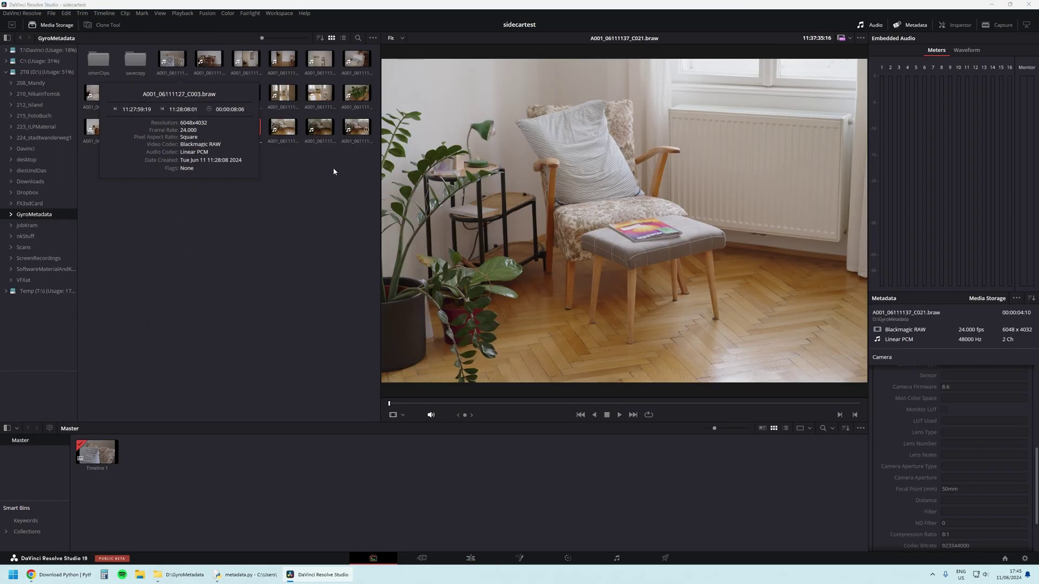
pyautogui.click(173, 61)
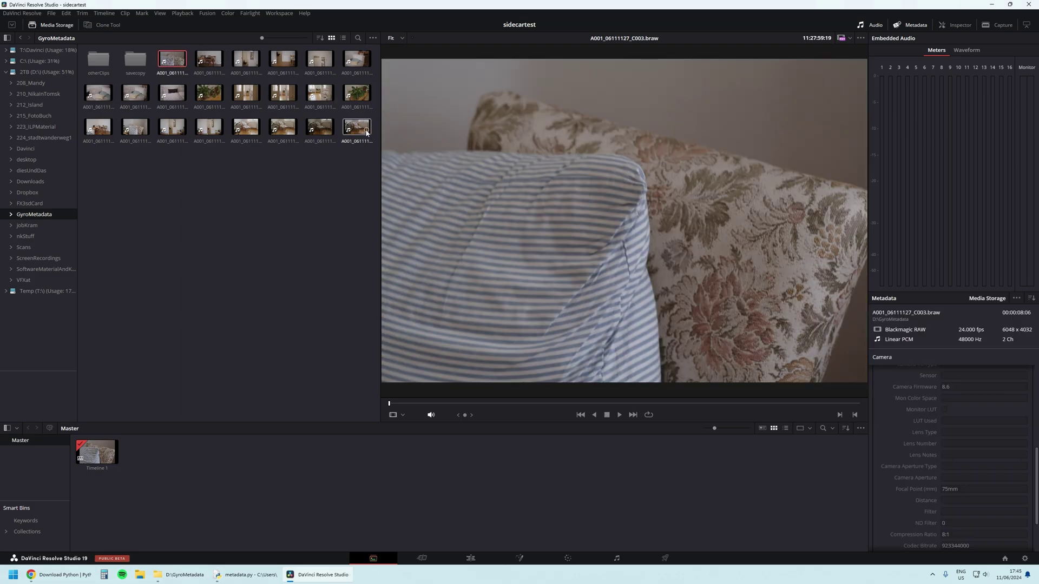
pyautogui.keyDown('shift'); pyautogui.click(357, 127); pyautogui.keyUp('shift')
pyautogui.moveTo(173, 95)
pyautogui.mouseDown()
pyautogui.moveTo(186, 107)
pyautogui.moveTo(185, 489)
pyautogui.mouseUp()
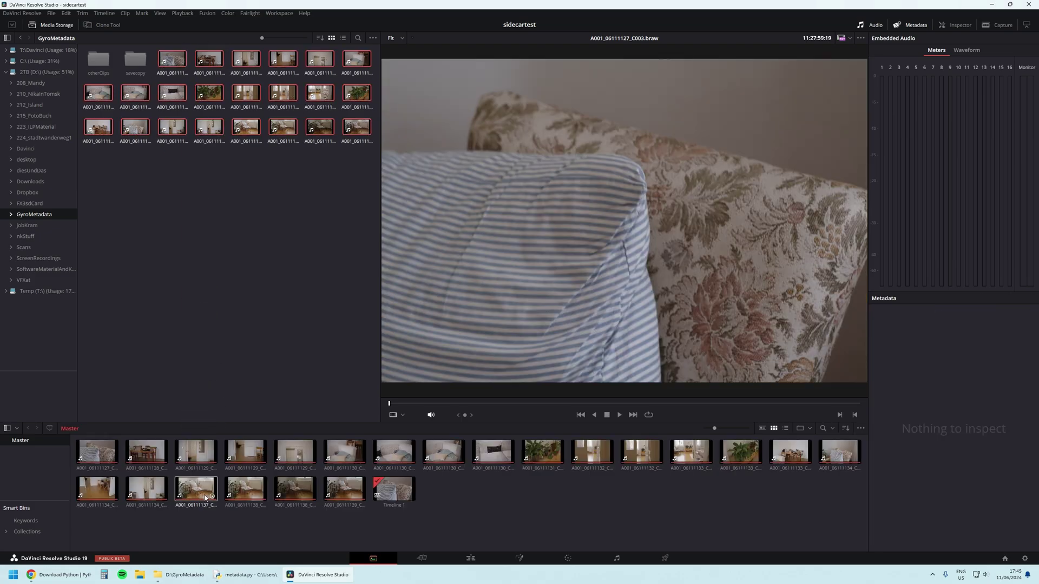
# - Confirm the reimported sofa clip reads a 75mm focal point, then return to Timeline 1
pyautogui.click(469, 558)
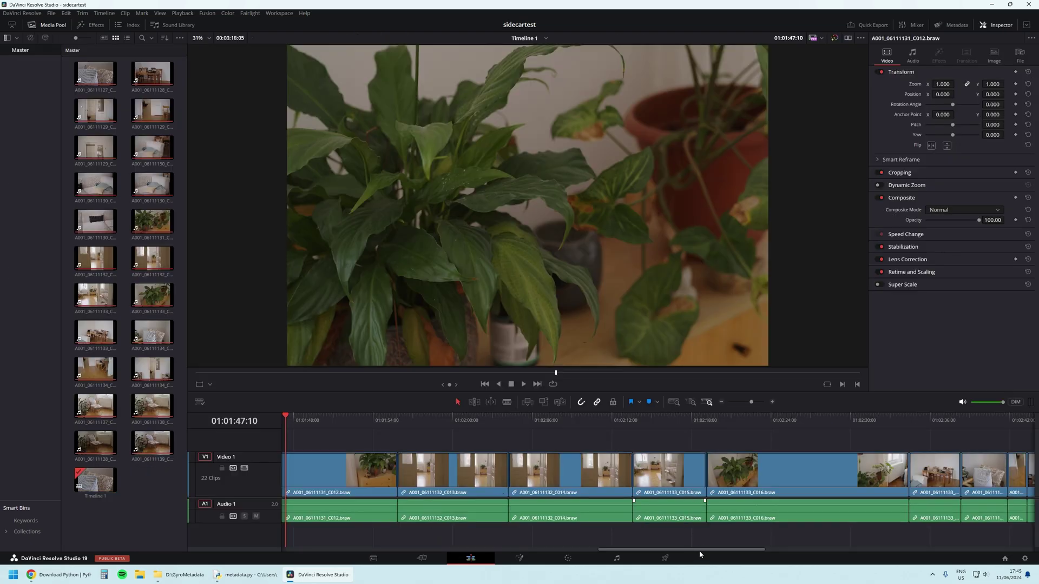
pyautogui.moveTo(699, 550); pyautogui.dragTo(723, 551)
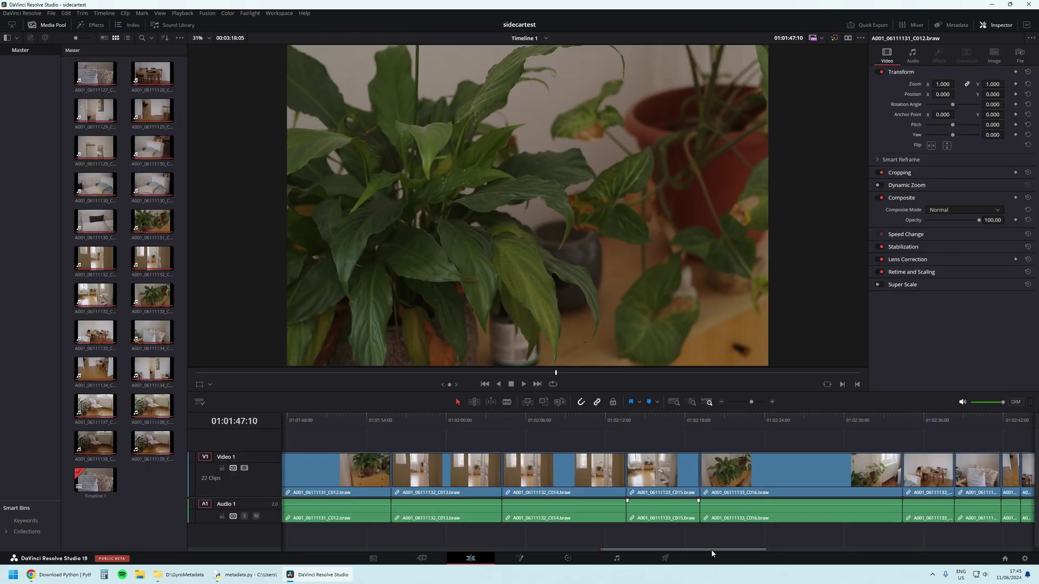
pyautogui.click(373, 558)
pyautogui.click(443, 452)
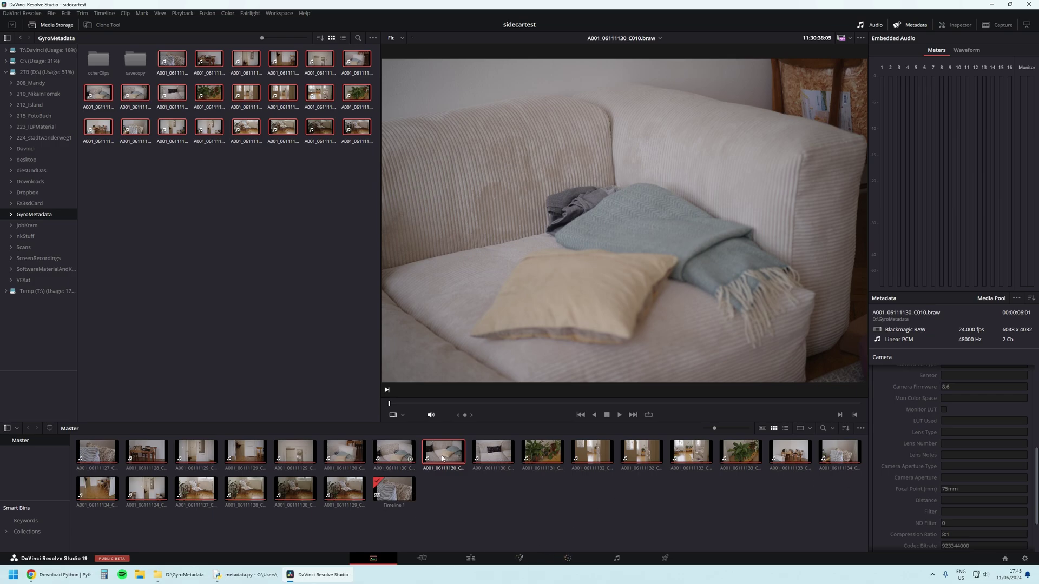
pyautogui.click(469, 558)
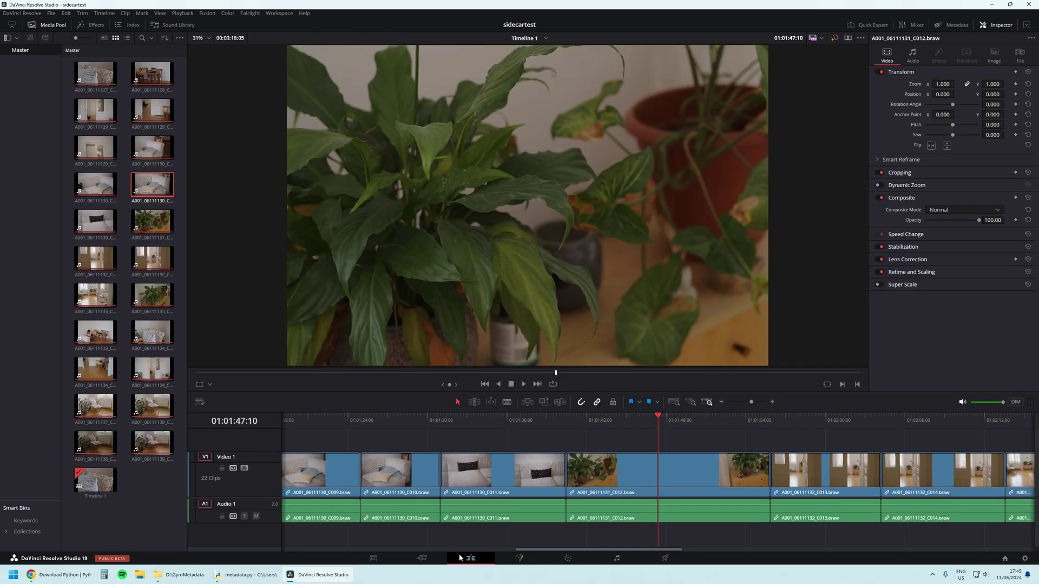
# - Run Camera Gyro stabilization on plant clip C012 from the Inspector's Stabilization section
pyautogui.click(625, 425)
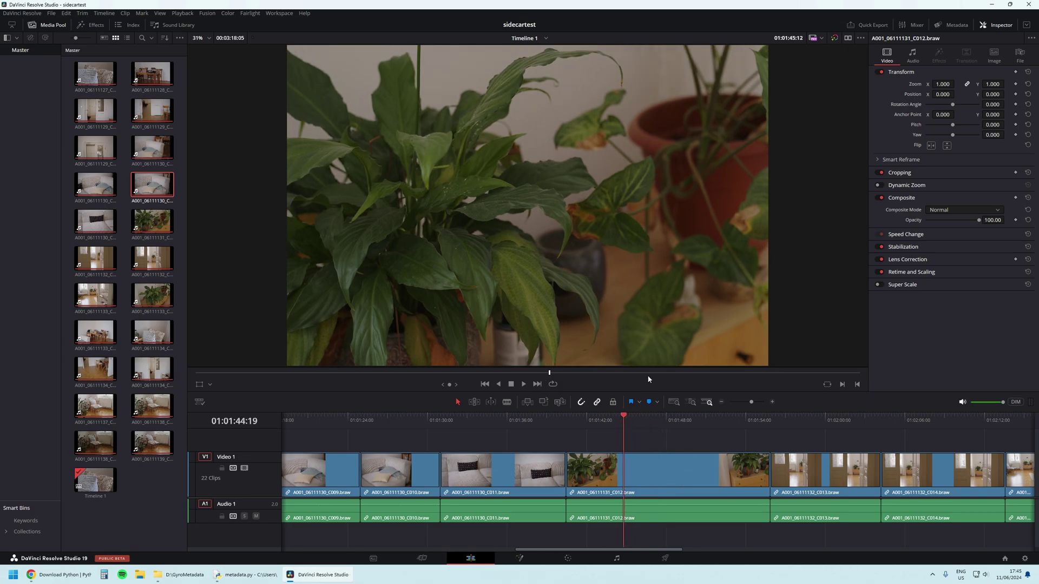
pyautogui.scroll(-3, 658, 220)
pyautogui.scroll(-2, 658, 219)
pyautogui.moveTo(651, 550)
pyautogui.mouseDown()
pyautogui.moveTo(639, 553)
pyautogui.moveTo(686, 550)
pyautogui.mouseUp()
pyautogui.click(528, 425)
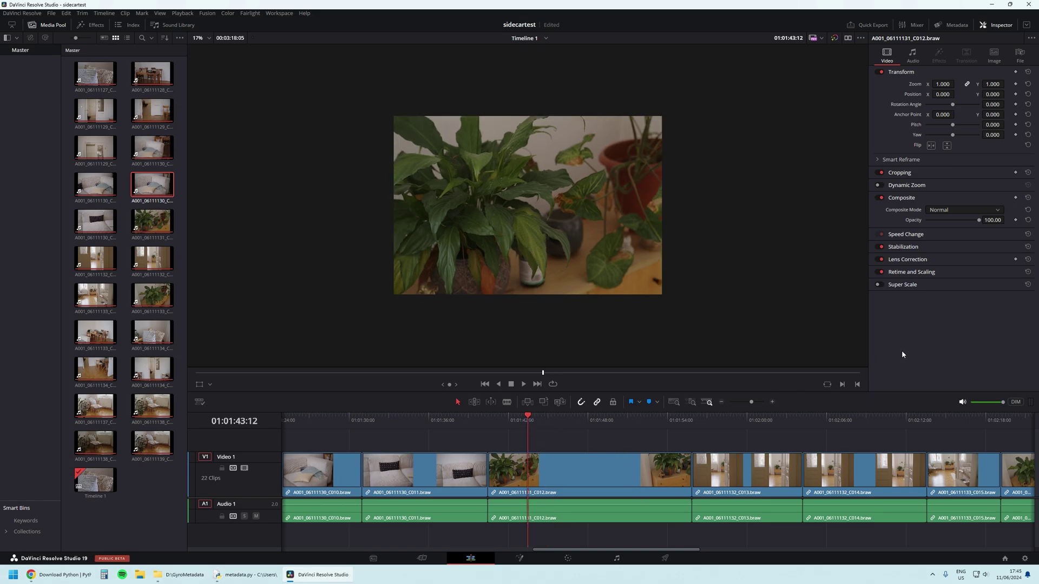
pyautogui.click(917, 246)
pyautogui.click(963, 269)
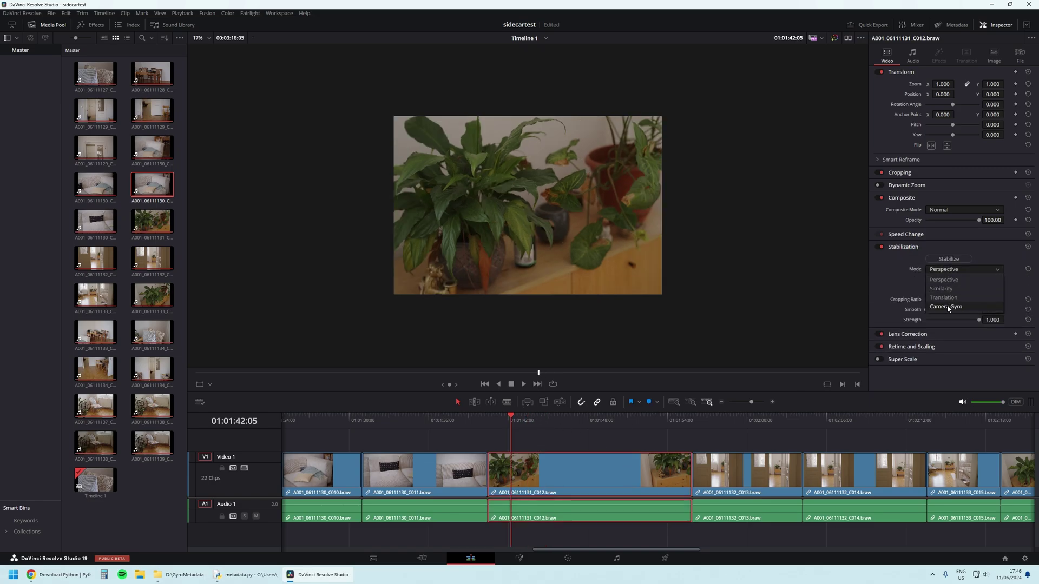
pyautogui.click(948, 260)
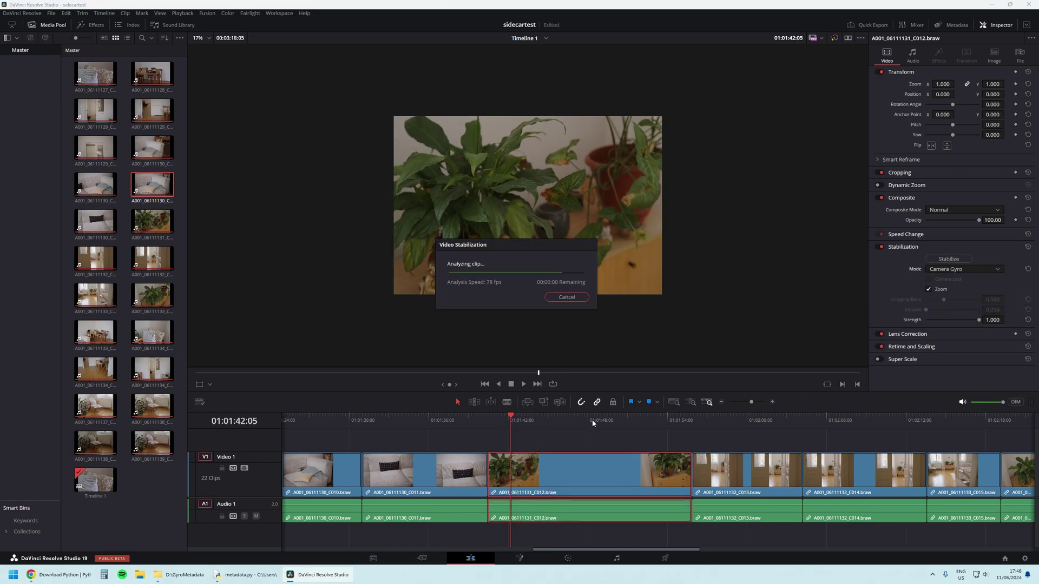
# - Play plant clip C012 with stabilization off, then on, to compare the gyro result
pyautogui.click(878, 247)
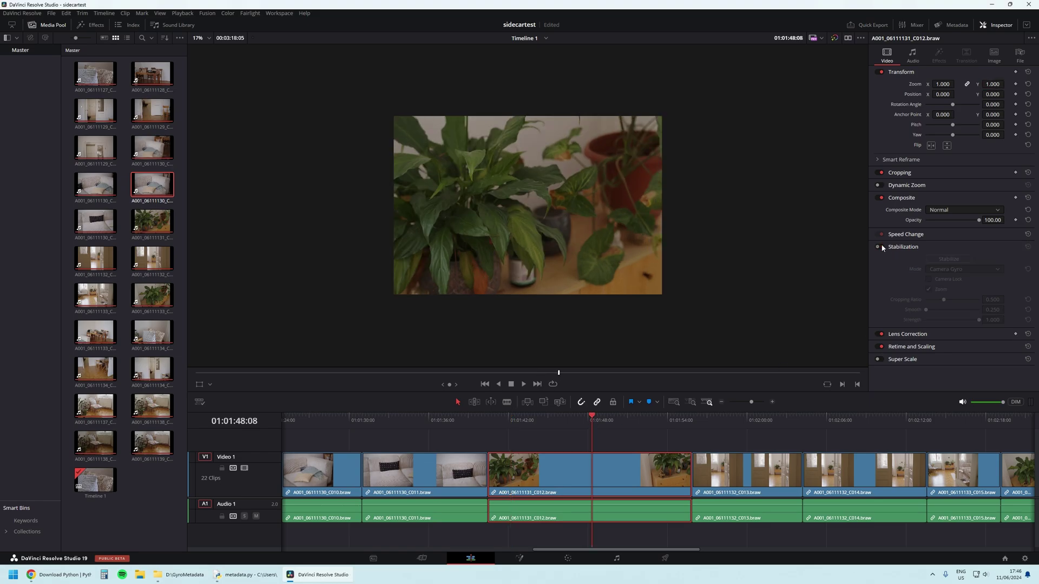
pyautogui.scroll(2, 524, 241)
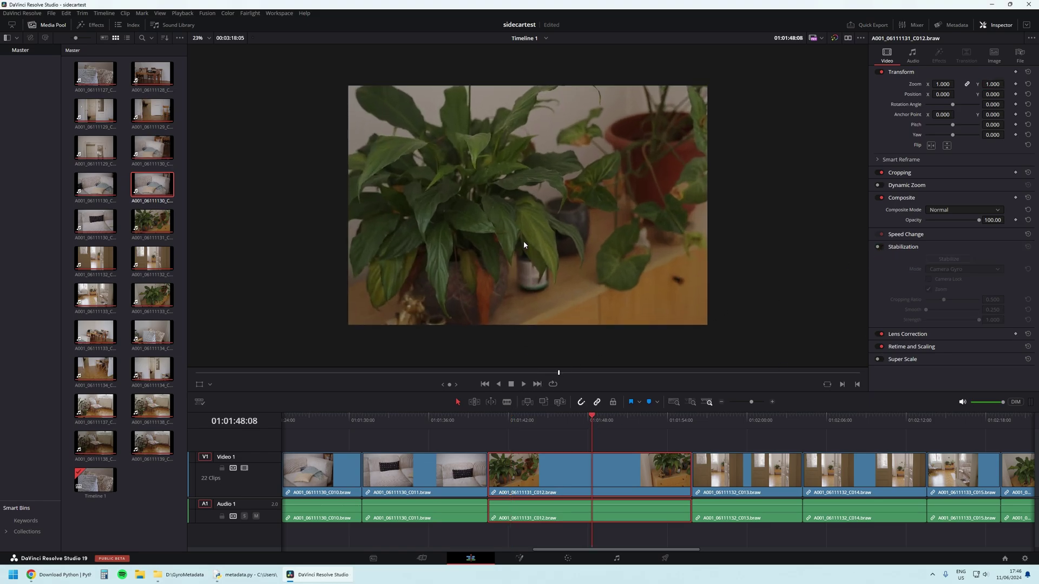
pyautogui.scroll(2, 524, 241)
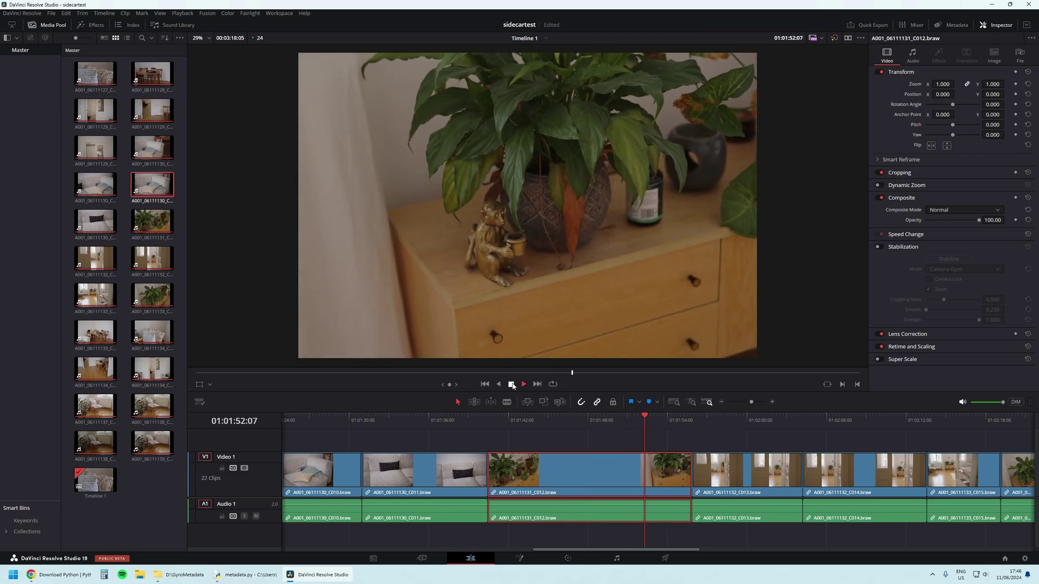
pyautogui.click(512, 384)
pyautogui.click(878, 247)
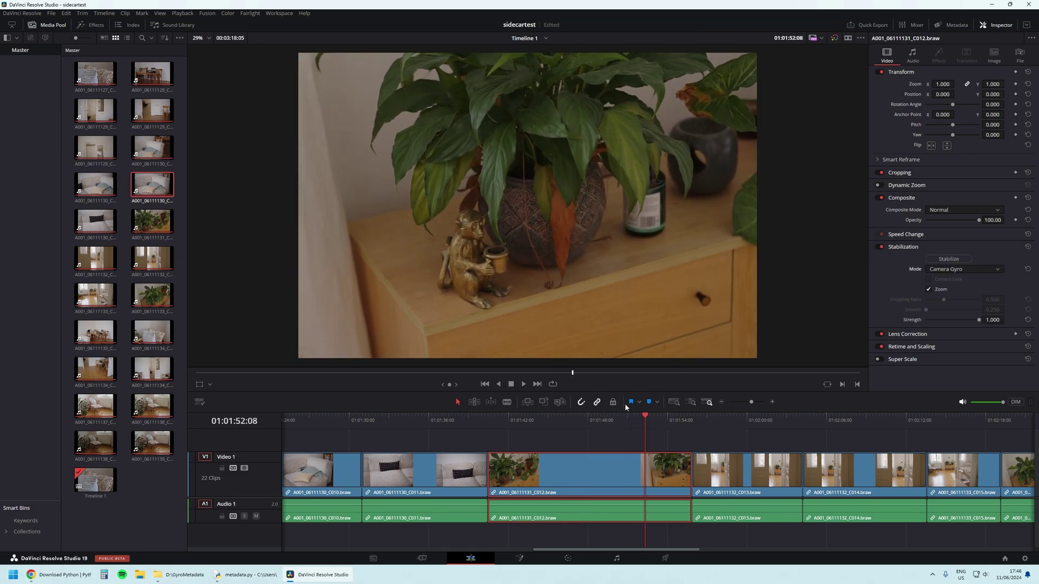
pyautogui.click(524, 385)
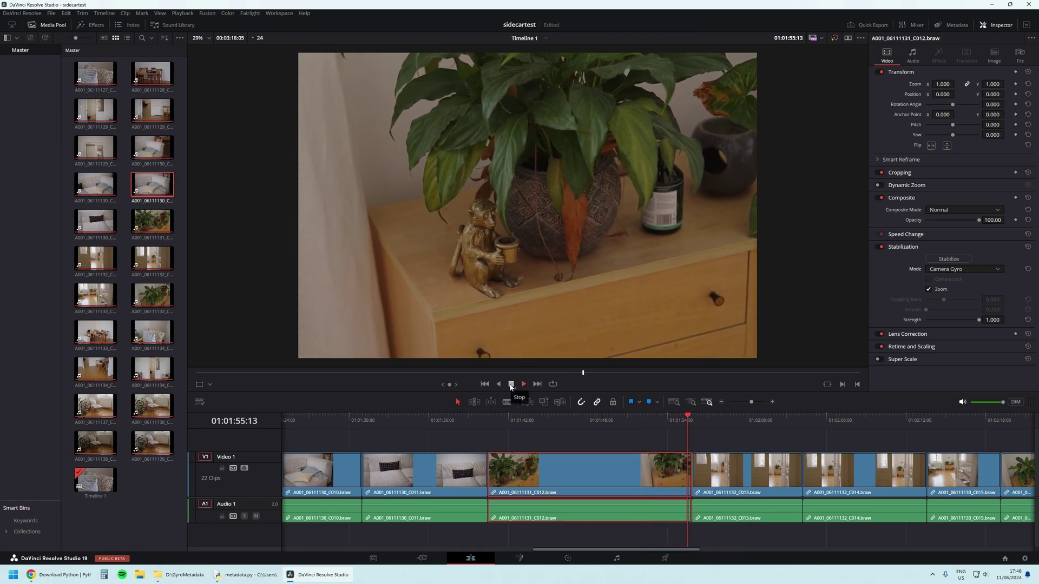
pyautogui.click(511, 385)
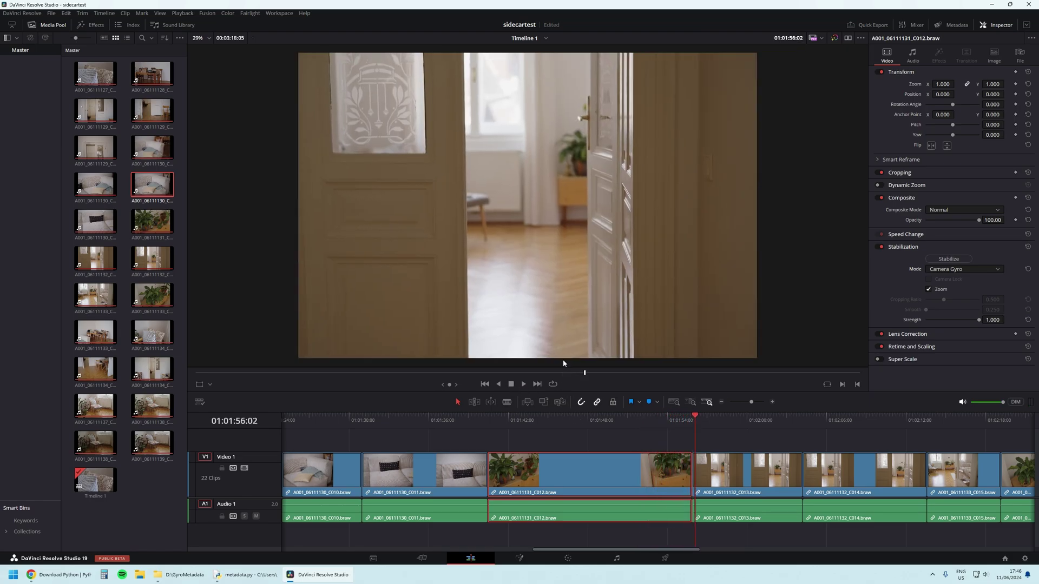